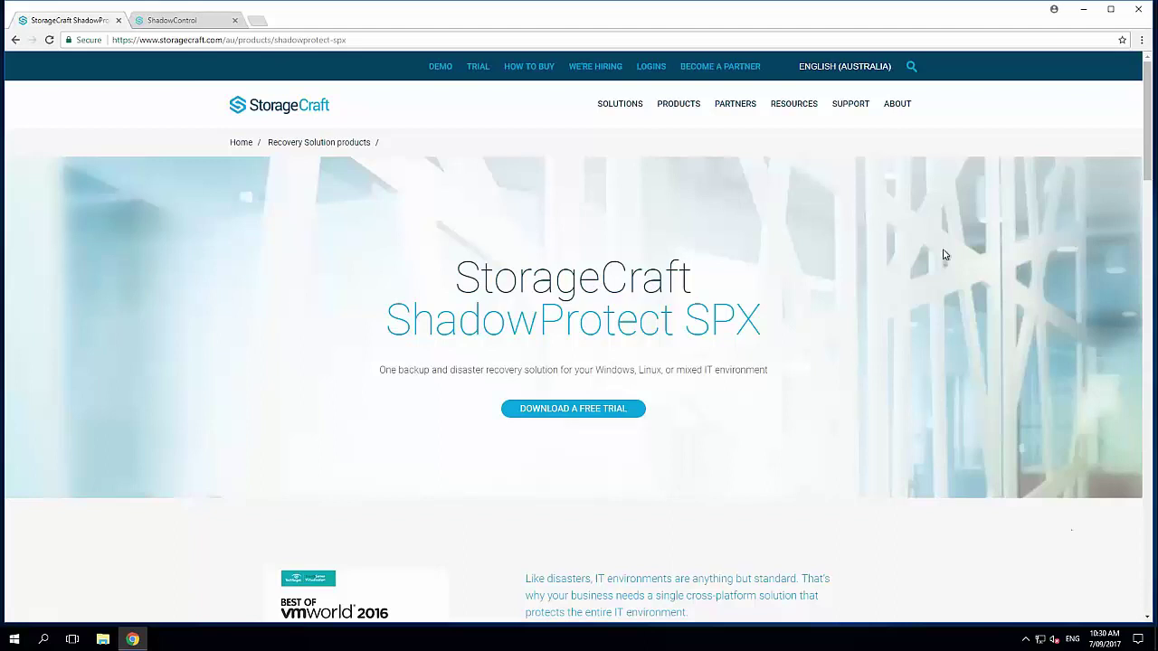
# Show the Support dropdown menu on the StorageCraft ShadowProtect SPX product page
pyautogui.moveTo(849, 114)
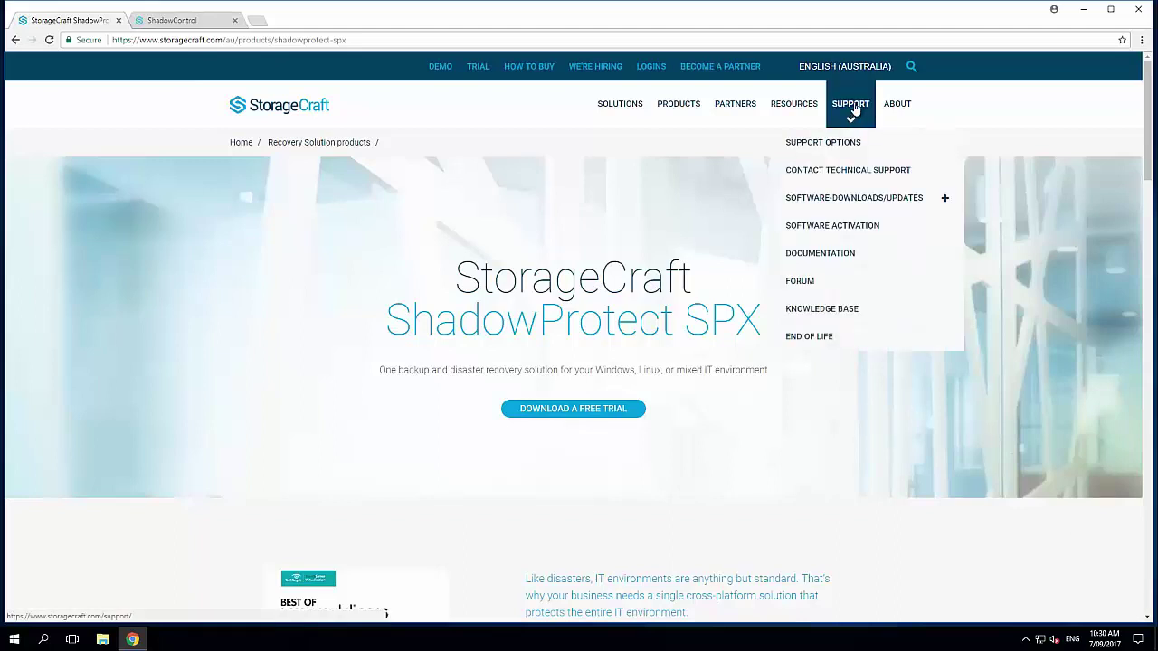
# Open Software Downloads/Updates and expand the ShadowProtect SPX (Windows) installers and instructions
pyautogui.click(850, 200)
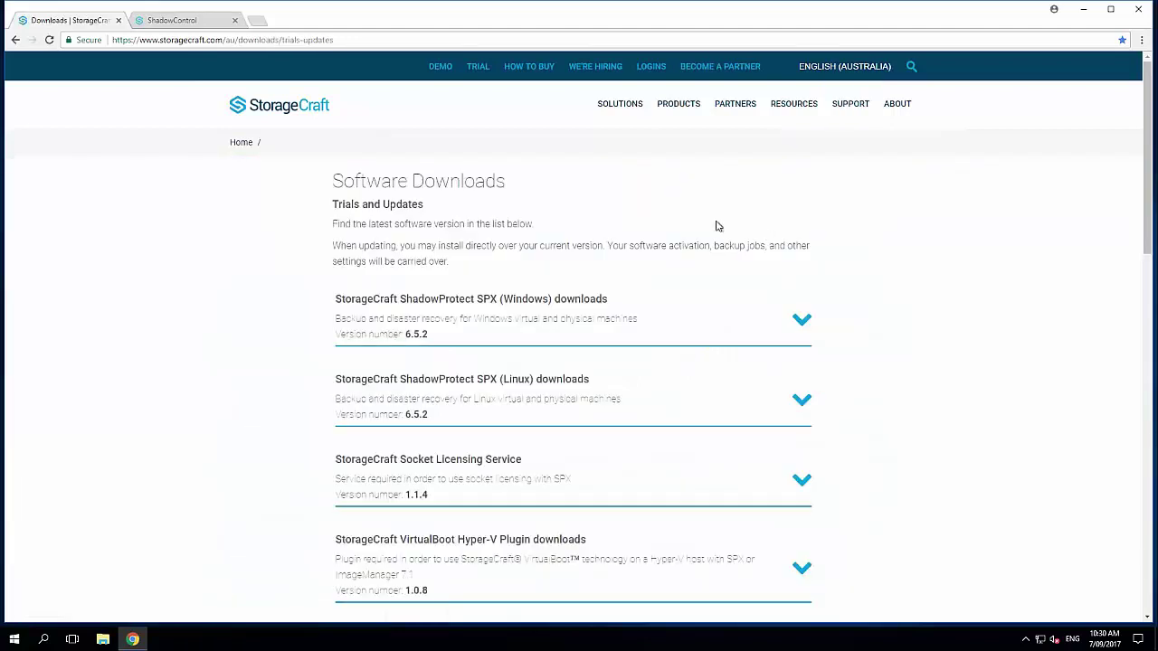
pyautogui.click(460, 322)
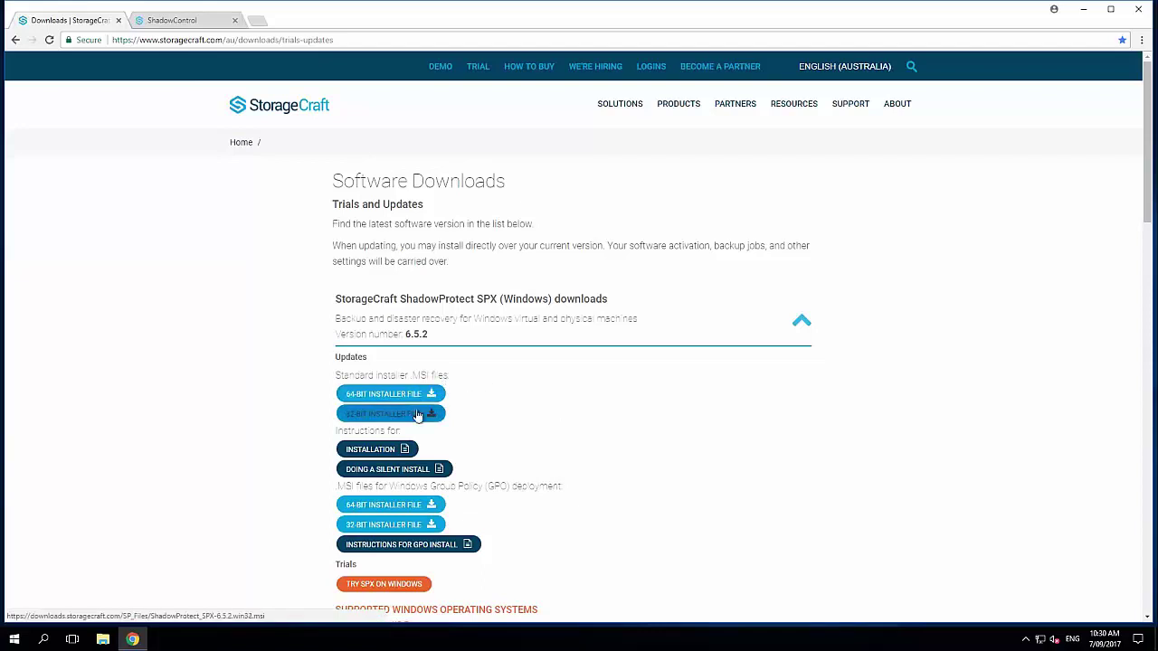
pyautogui.scroll(-1, 543, 457)
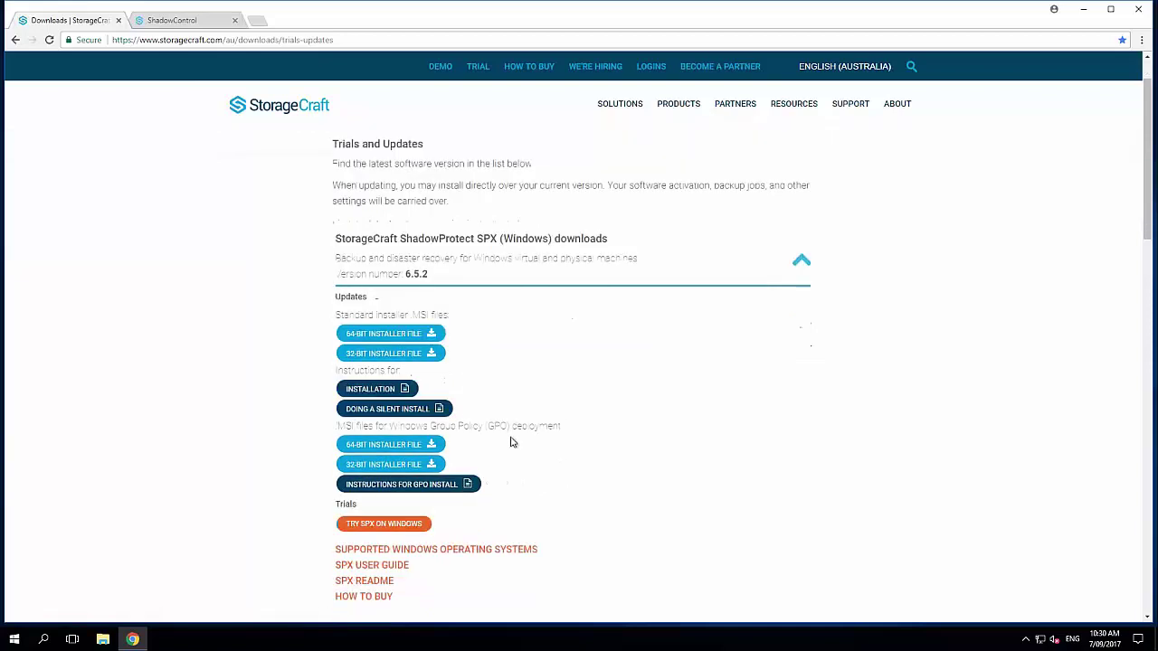
# Open the GPO install instructions and highlight the ADDLOCAL=AGENT description in the Parameters table
pyautogui.click(451, 489)
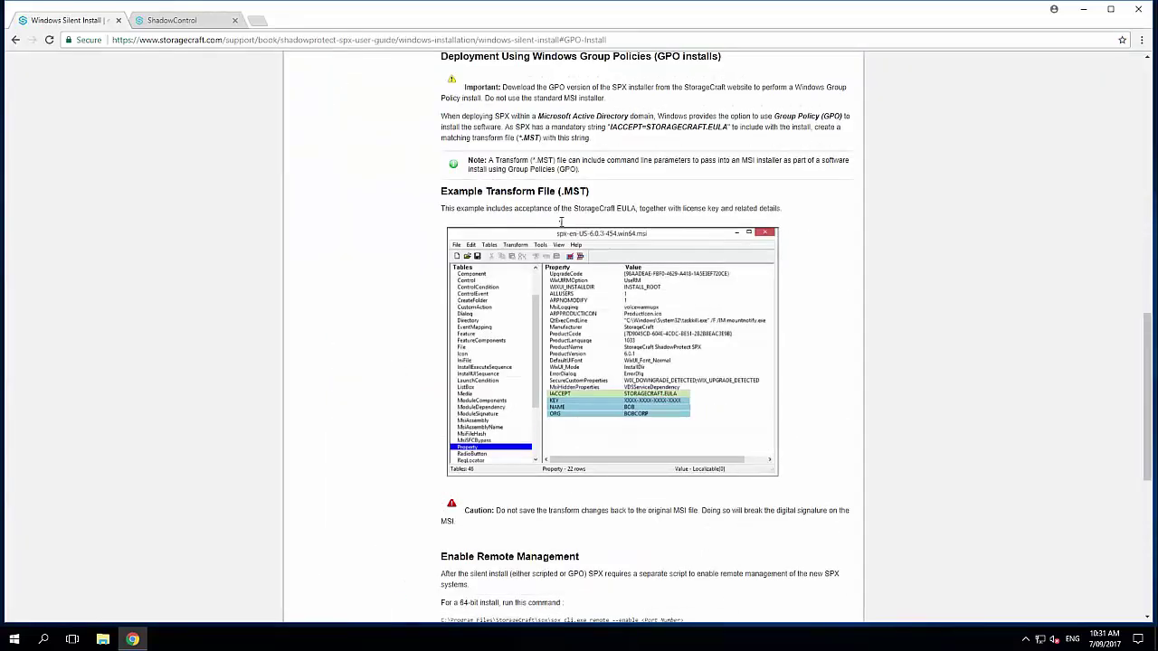
pyautogui.scroll(3, 561, 220)
pyautogui.scroll(3, 561, 219)
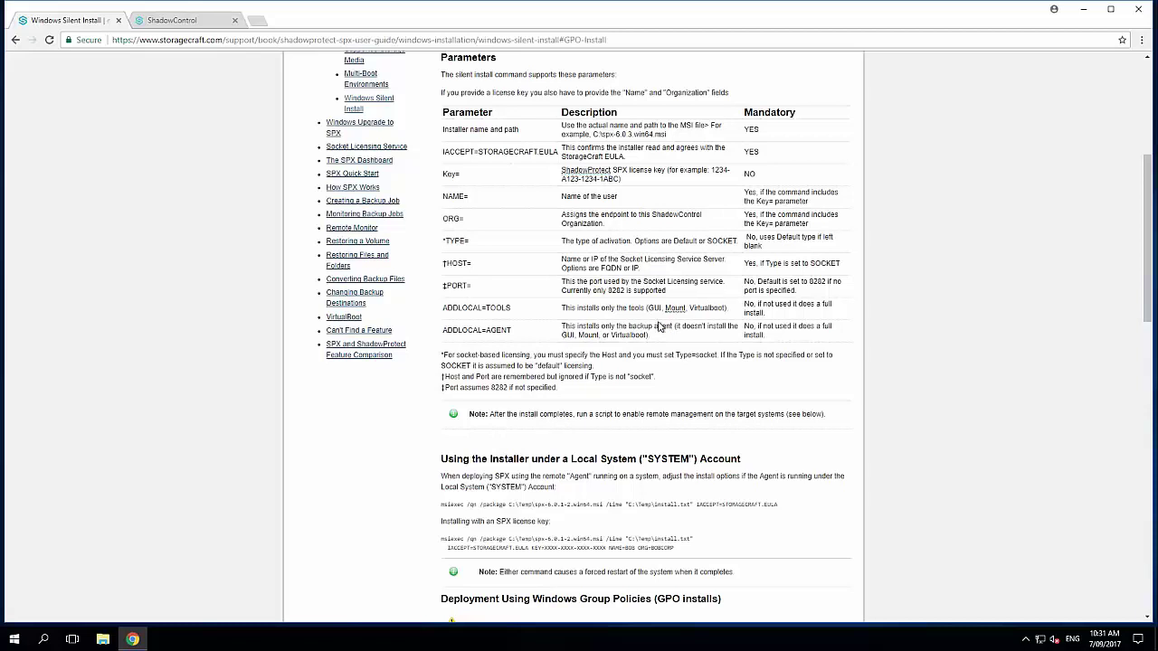
pyautogui.tripleClick(651, 324)
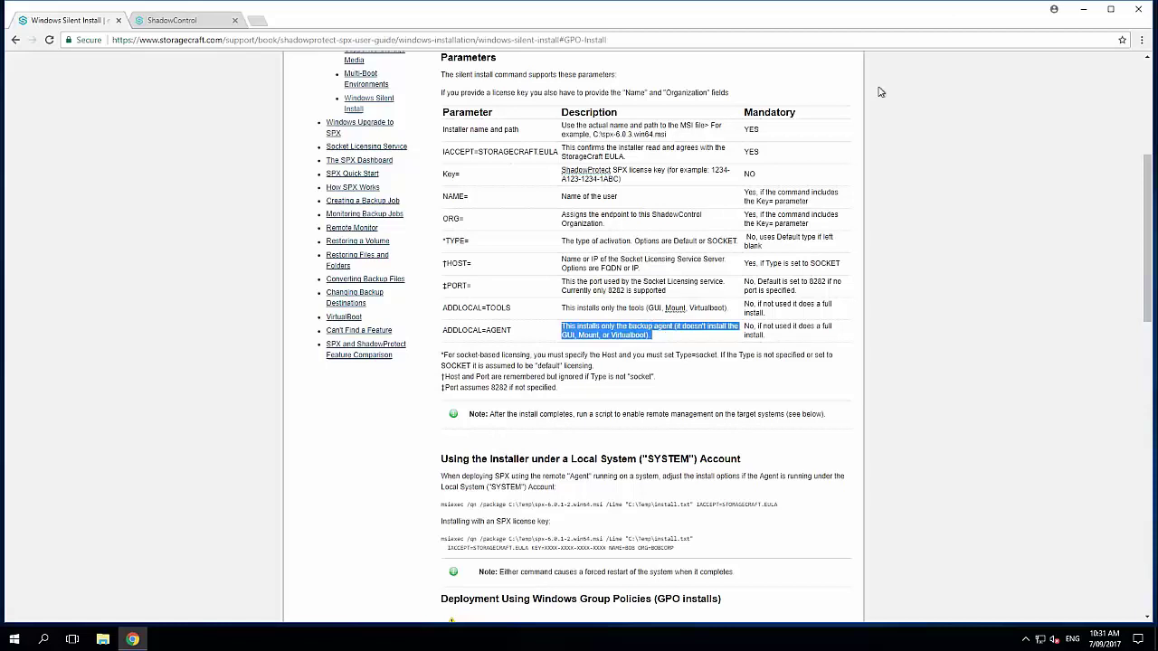
# Run the SPX installer from the desktop and accept the licence agreement
pyautogui.click(1083, 11)
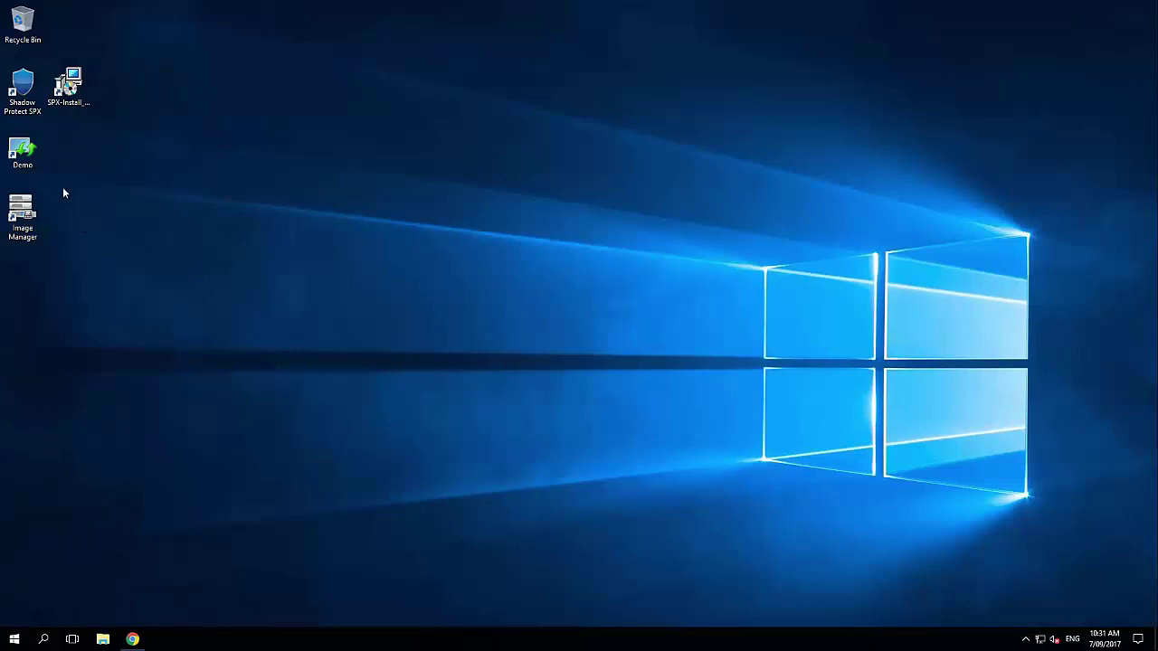
pyautogui.doubleClick(68, 86)
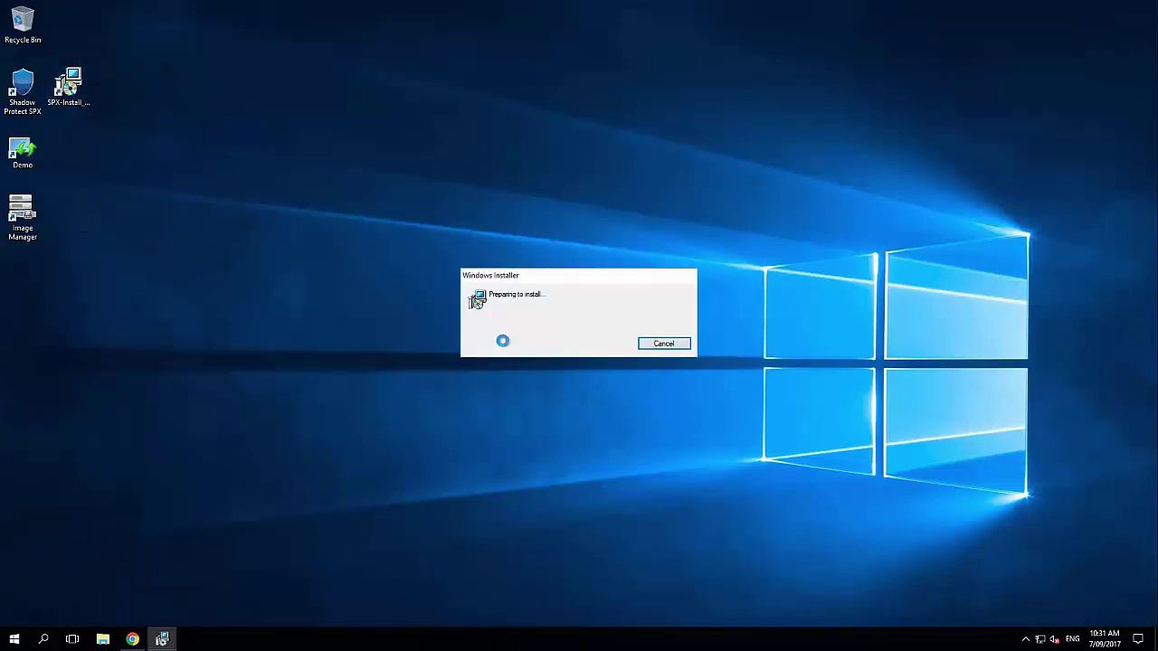
pyautogui.click(654, 416)
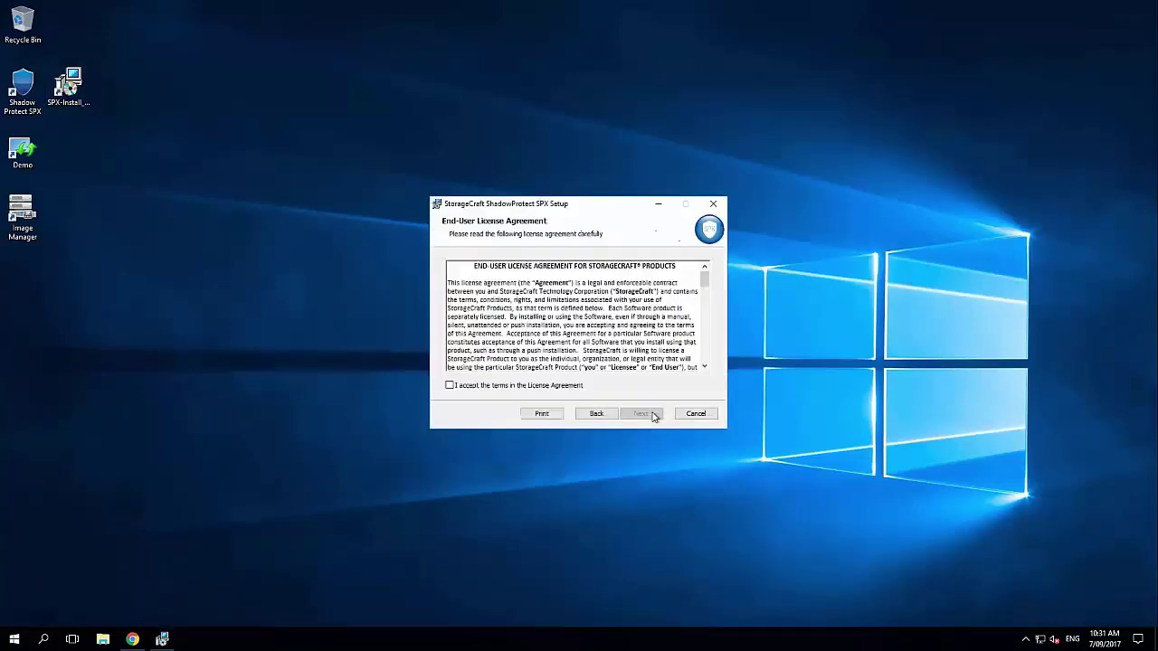
pyautogui.click(534, 387)
pyautogui.click(656, 416)
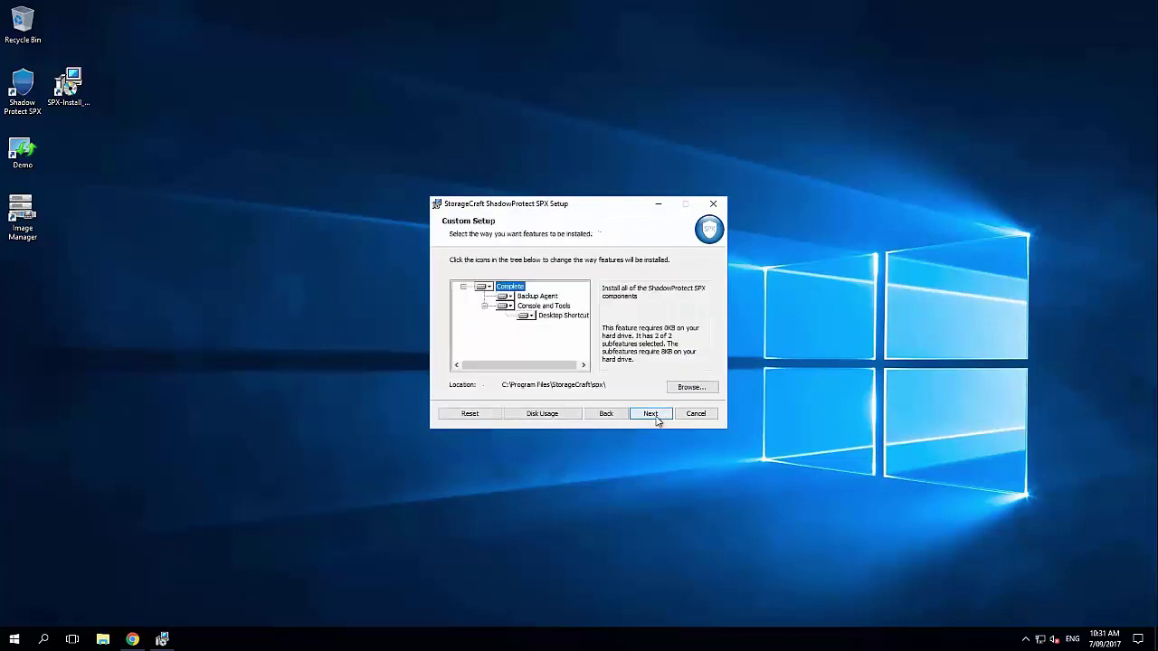
# Keep Backup Agent installed locally and make Console and Tools entirely unavailable
pyautogui.click(507, 296)
pyautogui.click(537, 360)
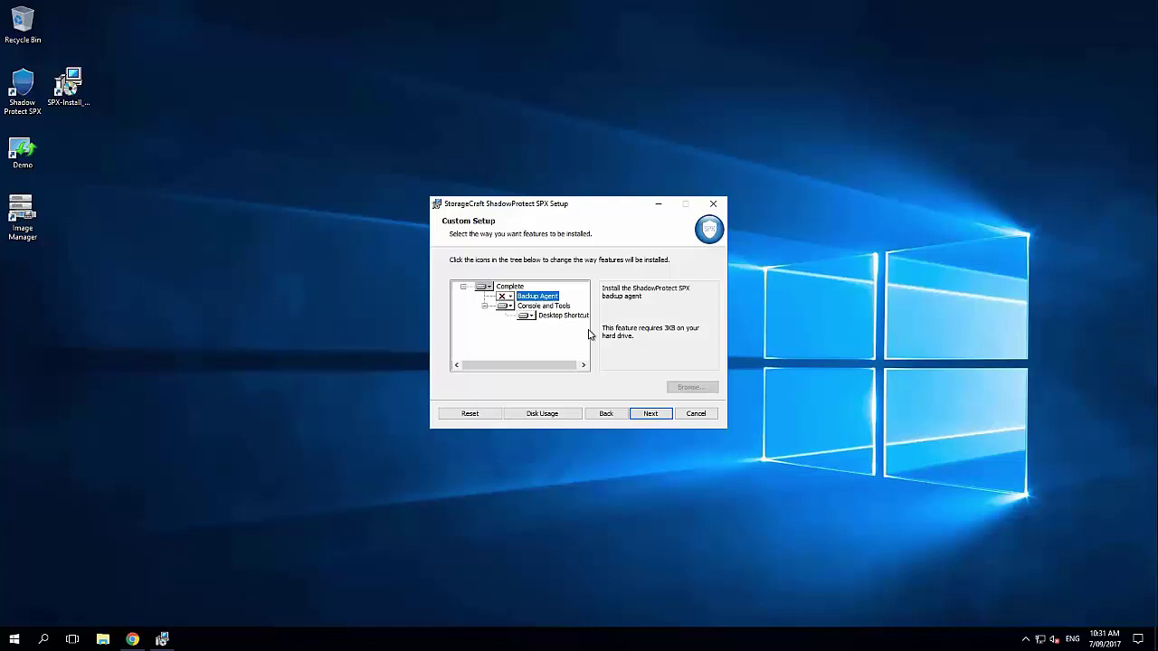
pyautogui.click(510, 307)
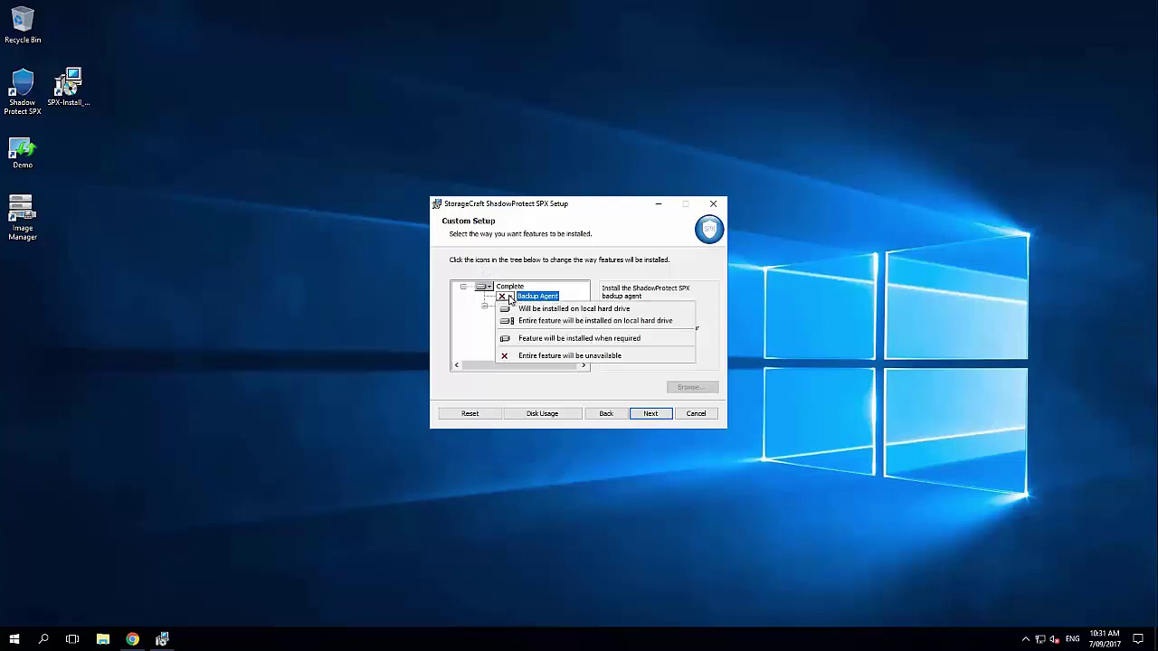
pyautogui.click(538, 312)
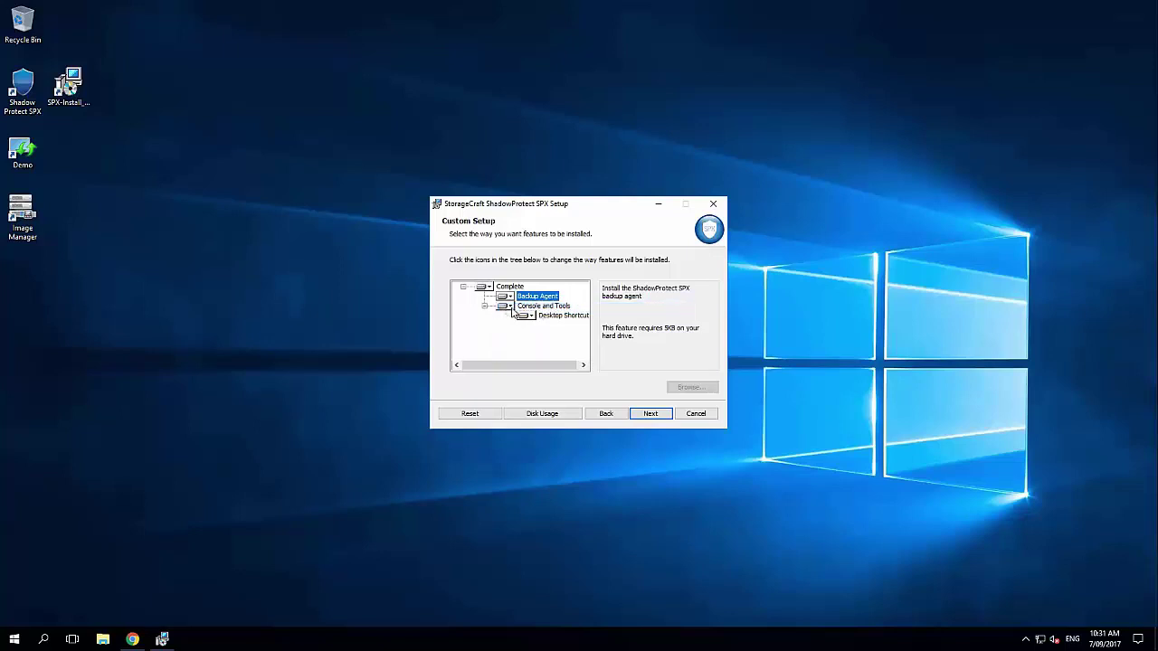
pyautogui.click(511, 307)
pyautogui.click(532, 366)
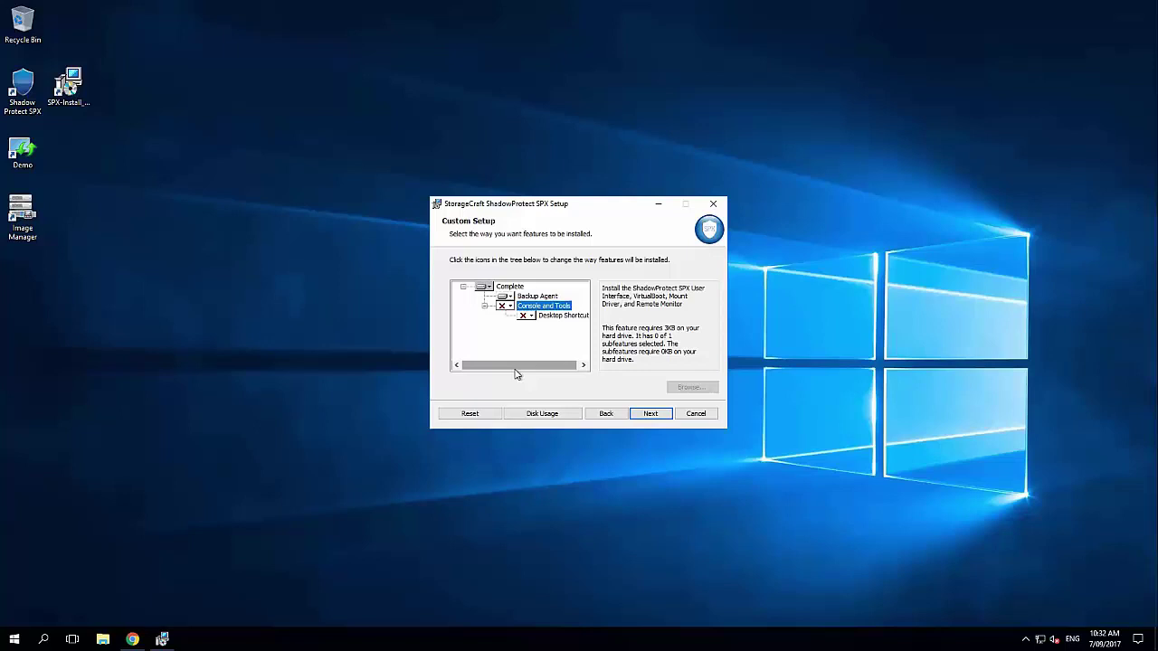
# Cancel the SPX installation and close the interrupted setup wizard
pyautogui.click(696, 413)
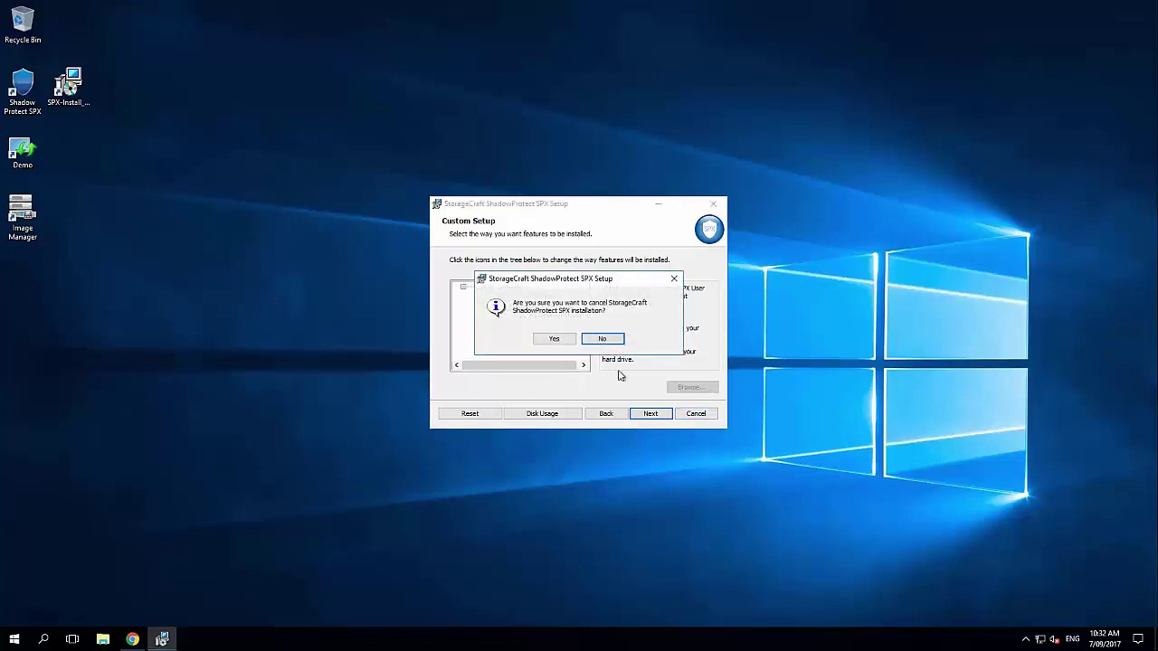
pyautogui.click(554, 339)
pyautogui.click(641, 413)
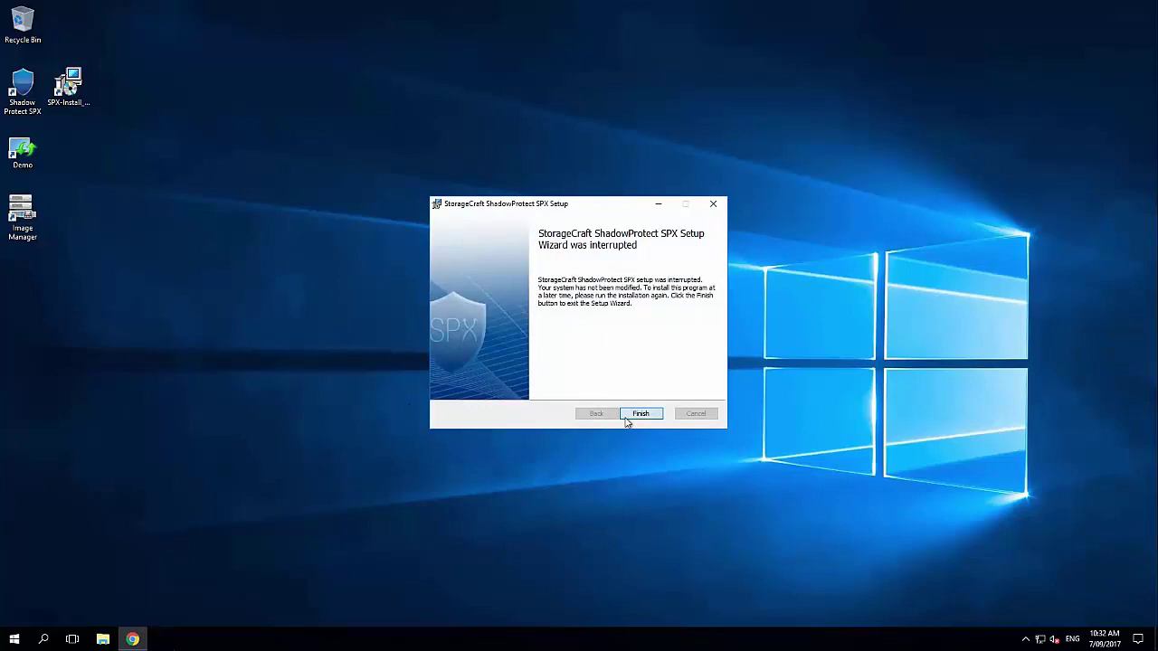
# Open ShadowControl's Push Install page listing the Managed EndPoints
pyautogui.click(135, 639)
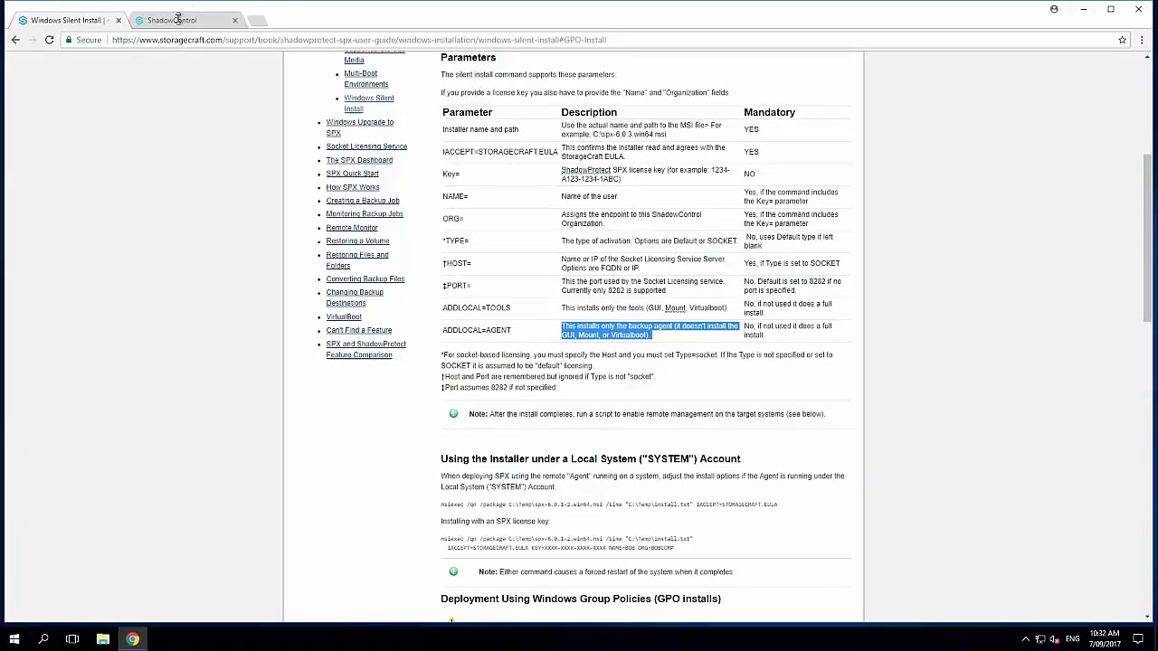
pyautogui.click(177, 22)
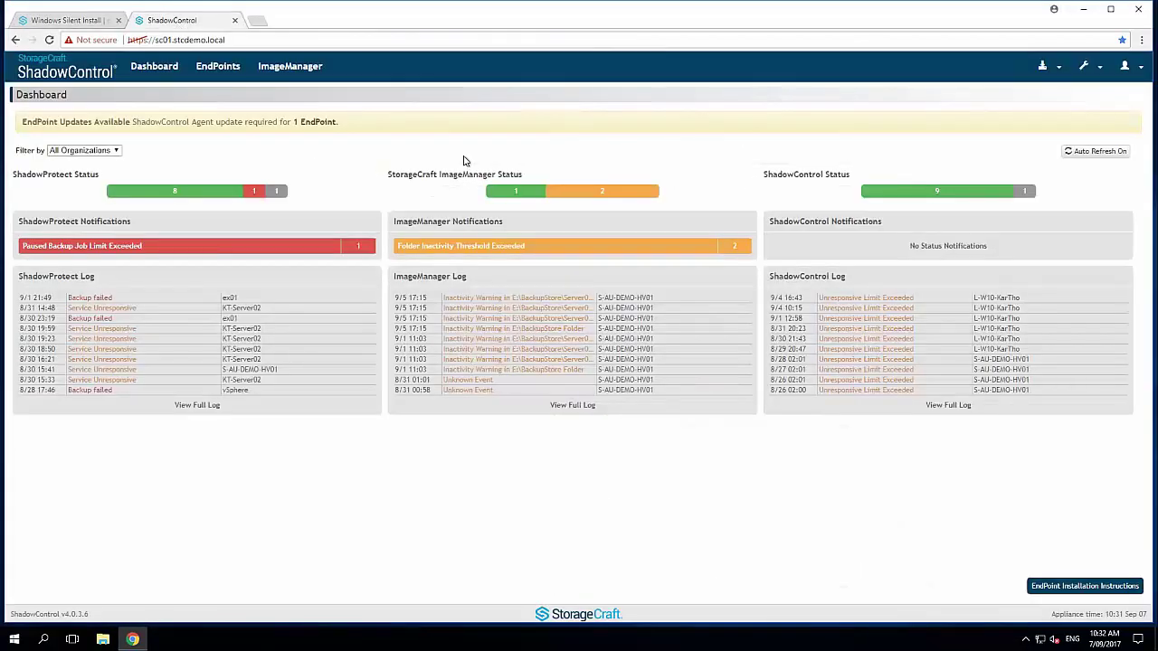
pyautogui.click(1047, 73)
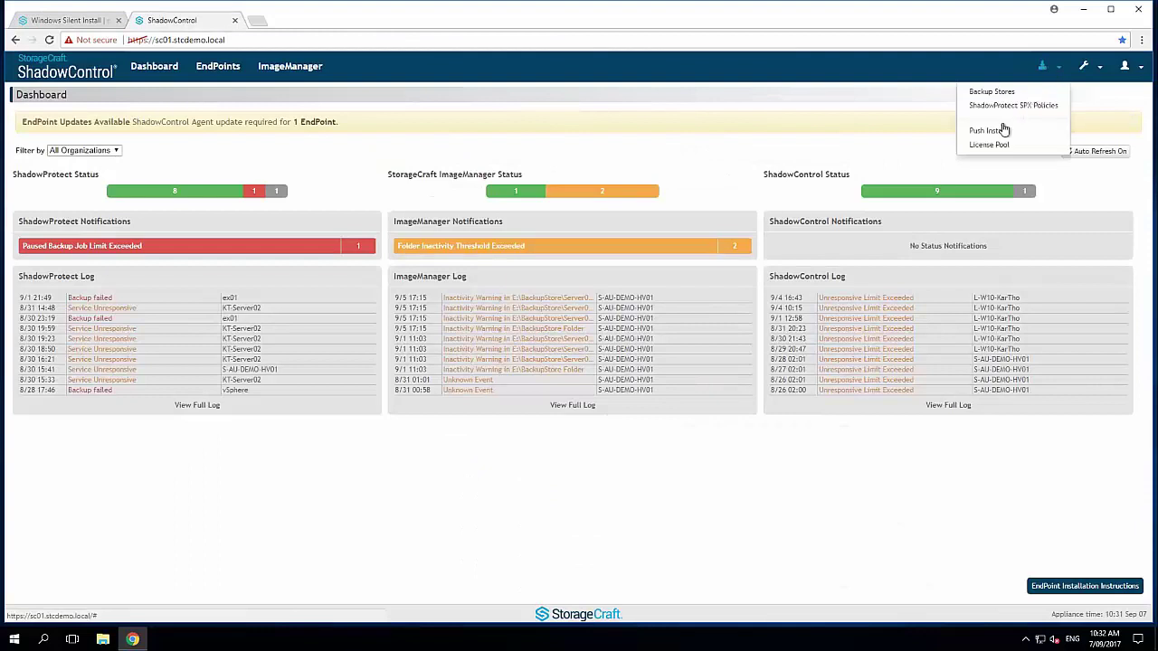
pyautogui.click(1001, 129)
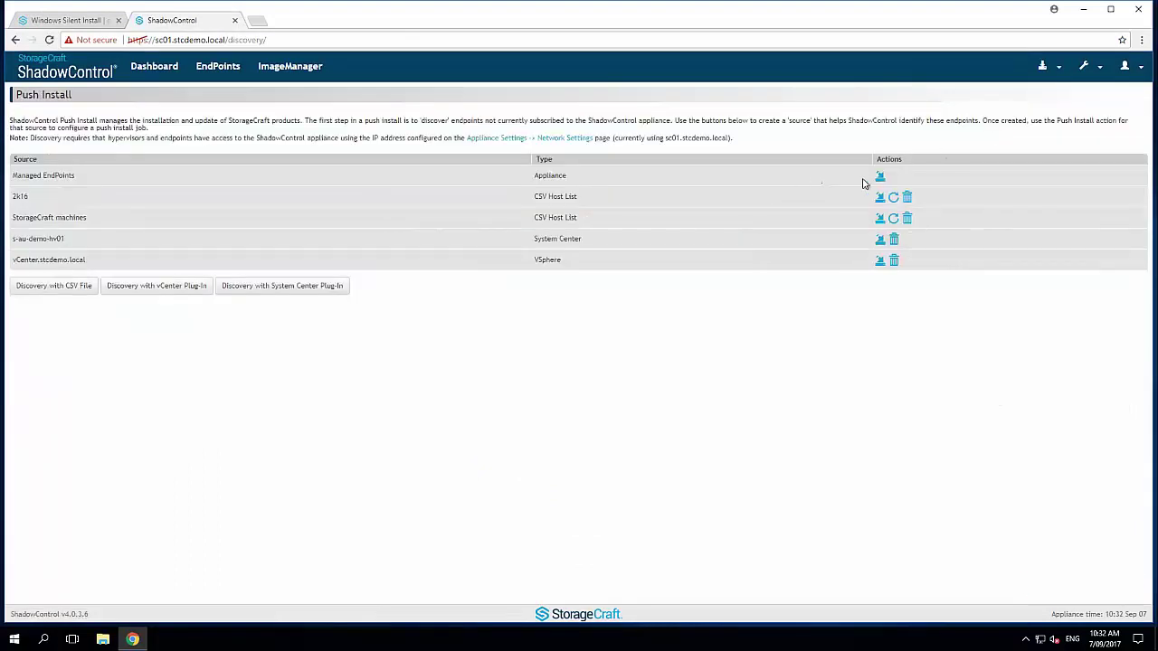
pyautogui.click(880, 176)
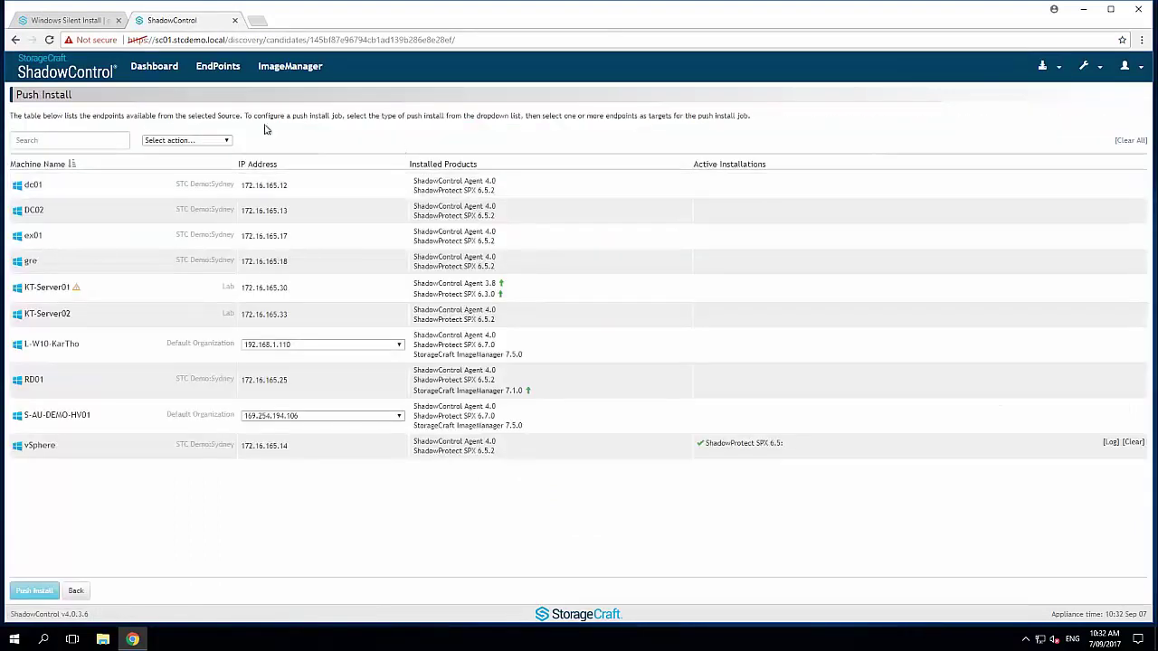
# Choose Update ShadowProtect SPX for KT-Server01, then launch ShadowProtect SPX from the desktop
pyautogui.click(175, 142)
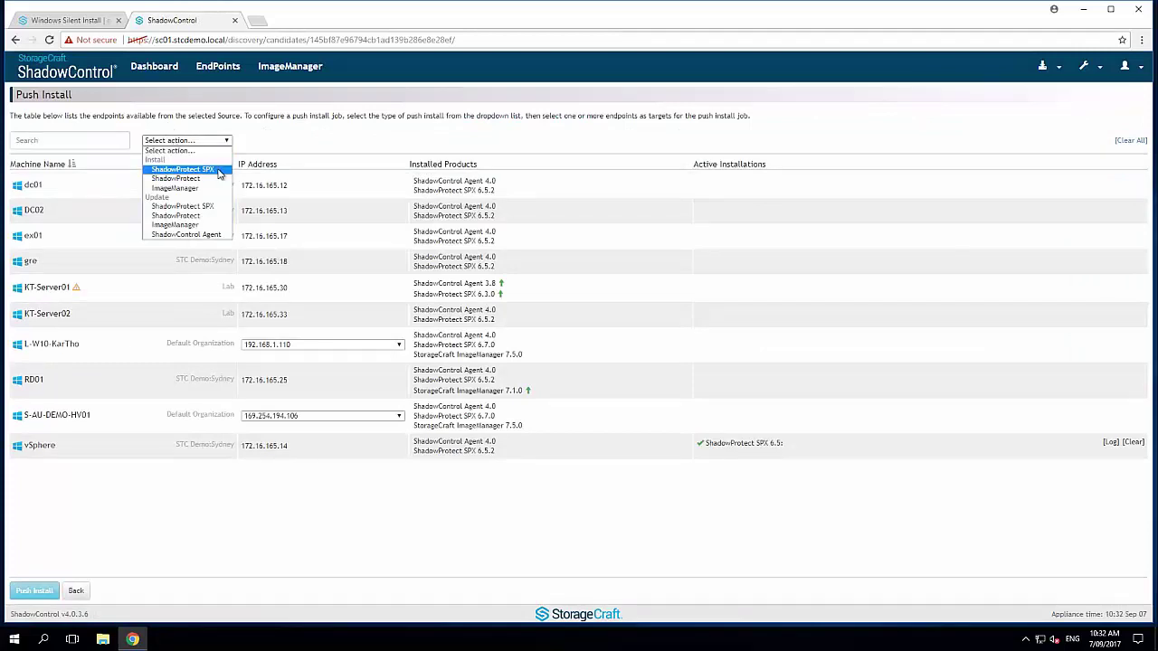
pyautogui.click(211, 208)
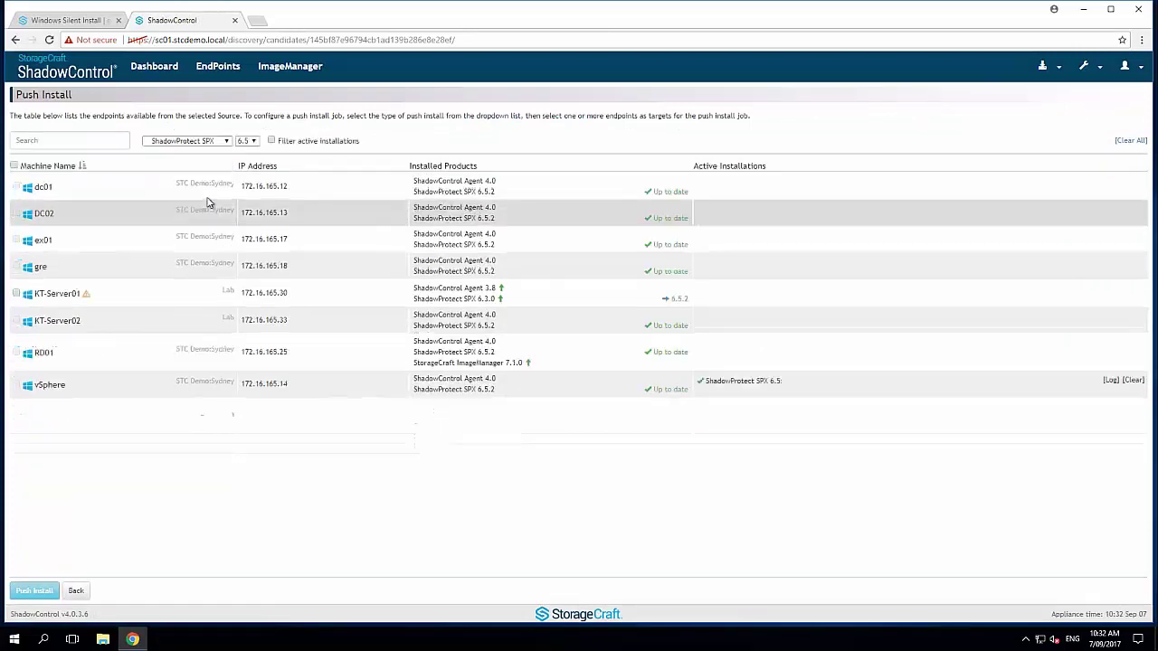
pyautogui.click(14, 166)
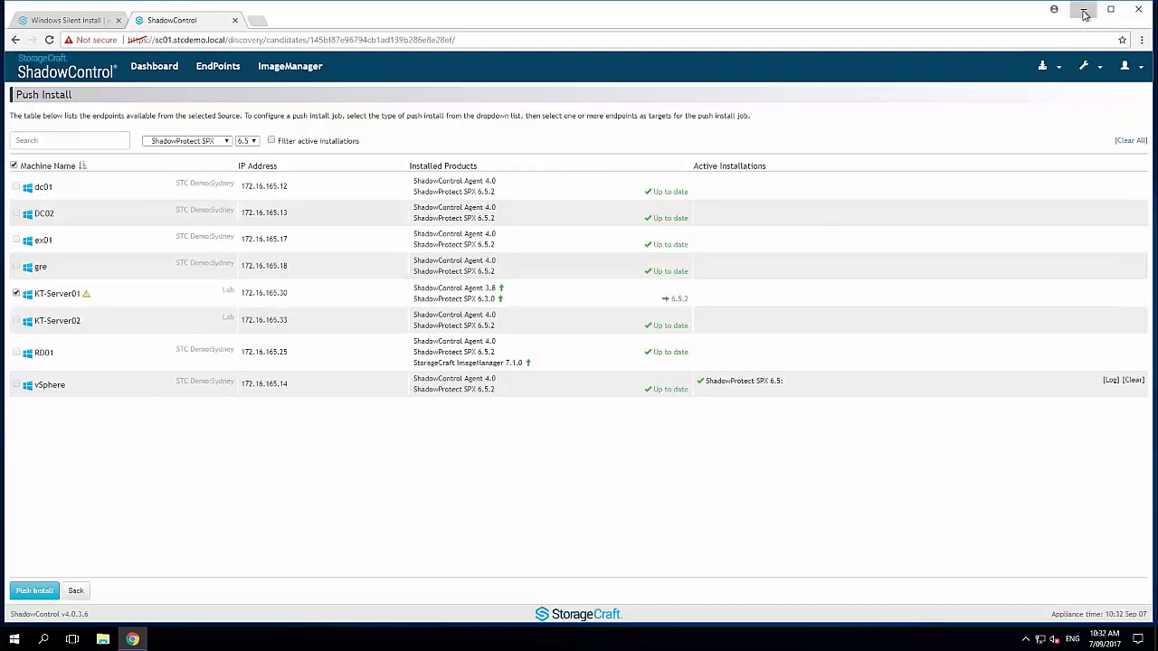
pyautogui.click(1084, 11)
pyautogui.doubleClick(23, 90)
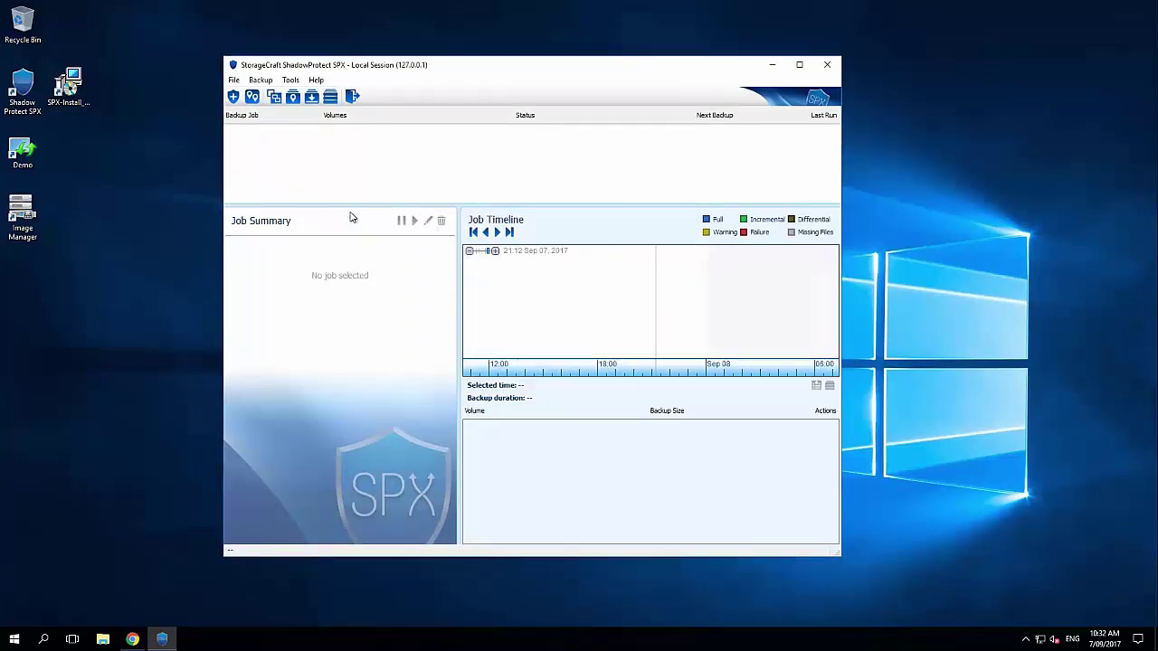
# Reconnect to the local session (127.0.0.1), then view and dismiss the interface help overlay
pyautogui.click(352, 97)
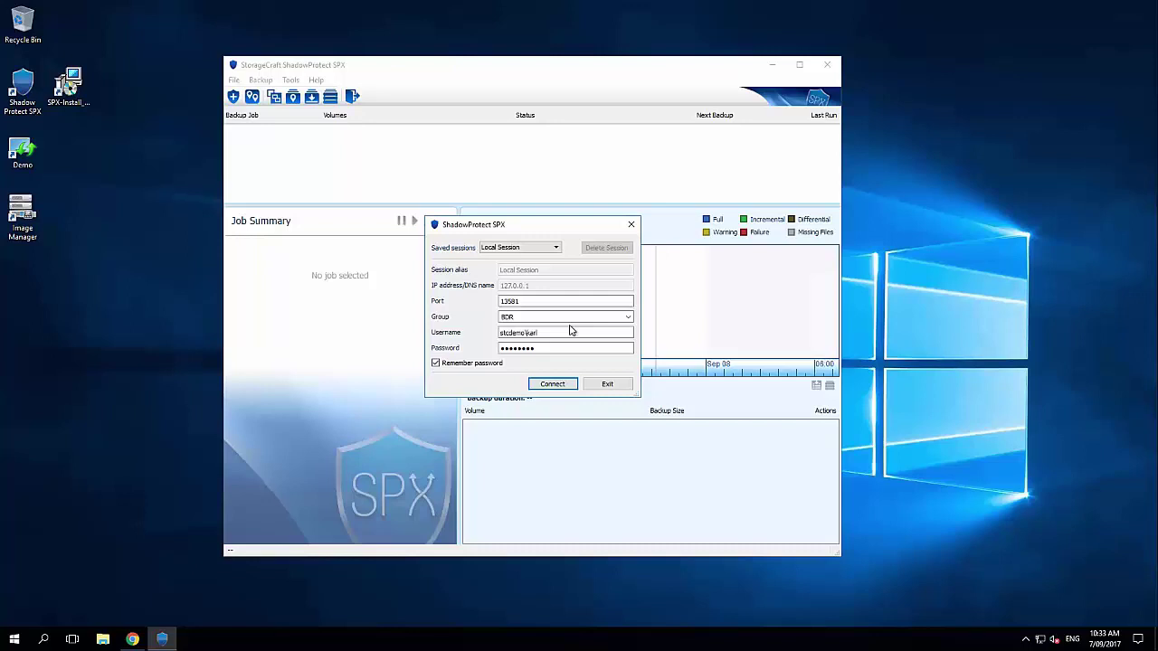
pyautogui.click(570, 386)
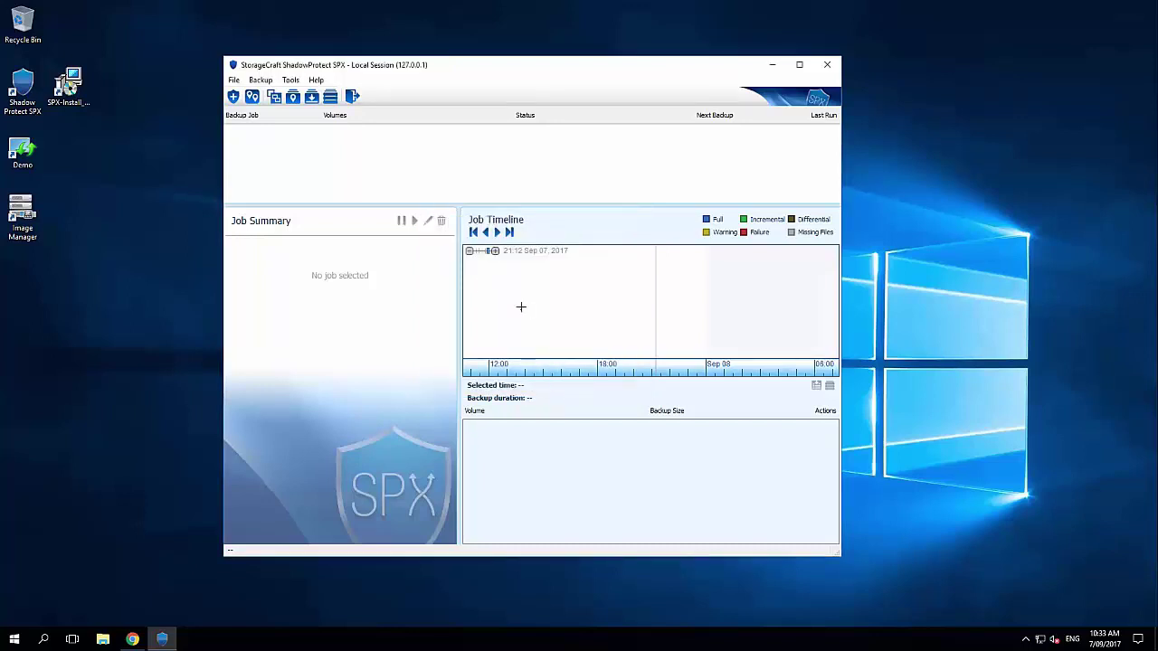
pyautogui.click(316, 81)
pyautogui.click(350, 107)
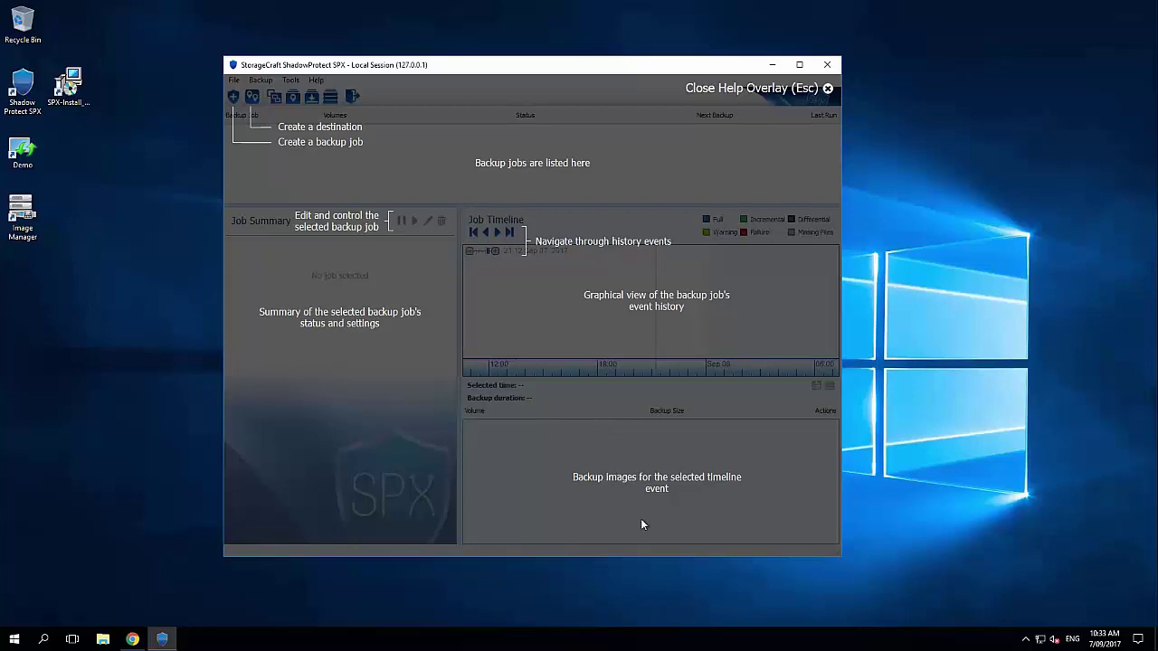
pyautogui.click(827, 89)
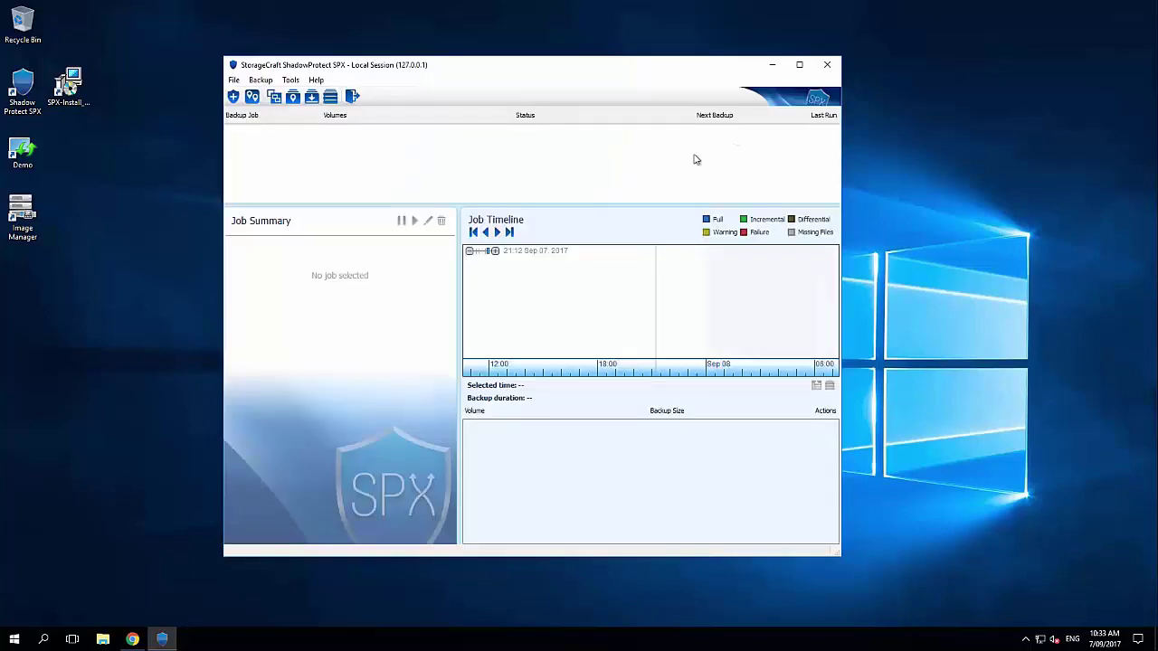
pyautogui.click(254, 98)
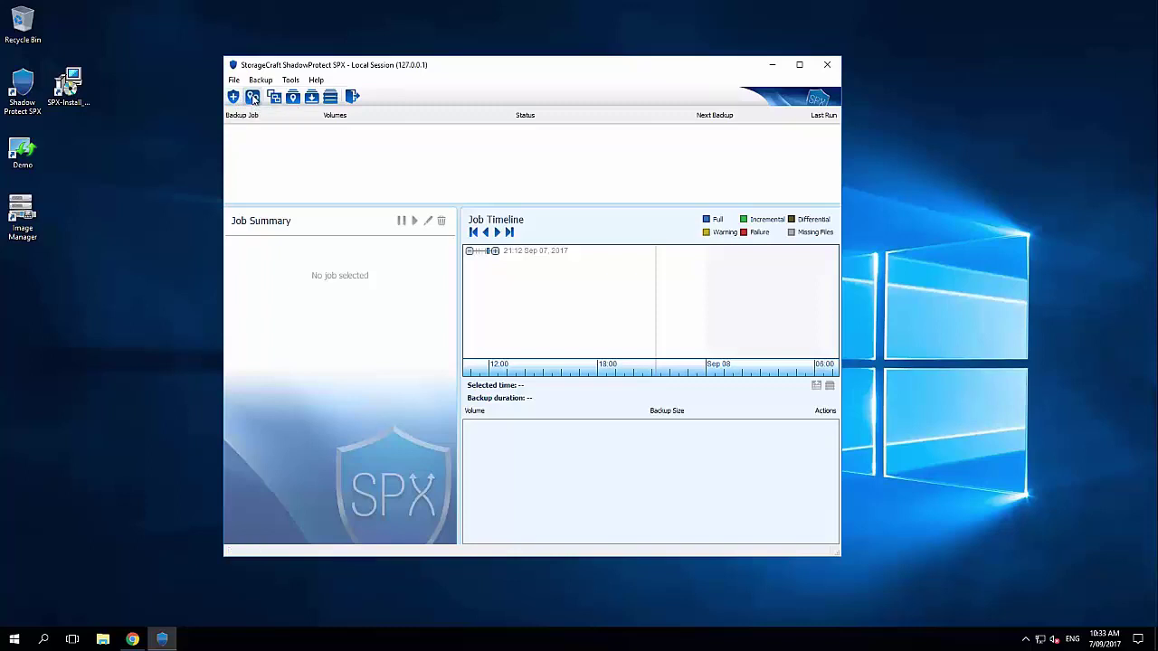
pyautogui.click(458, 258)
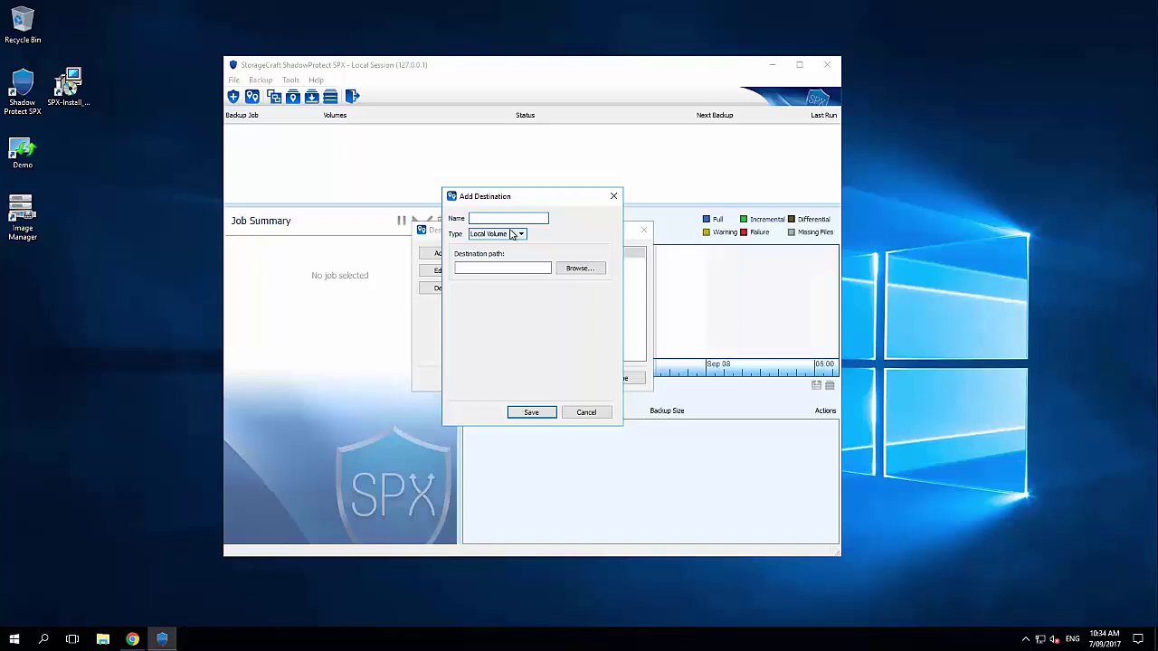
pyautogui.click(512, 234)
pyautogui.click(505, 249)
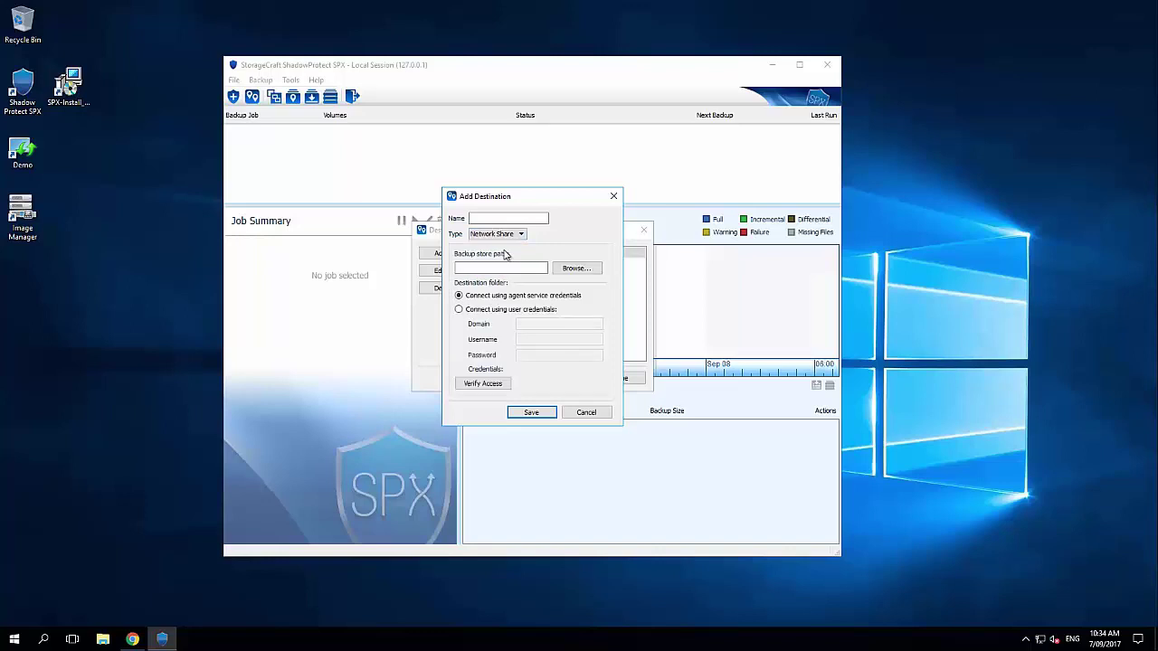
pyautogui.click(508, 266)
pyautogui.click(485, 311)
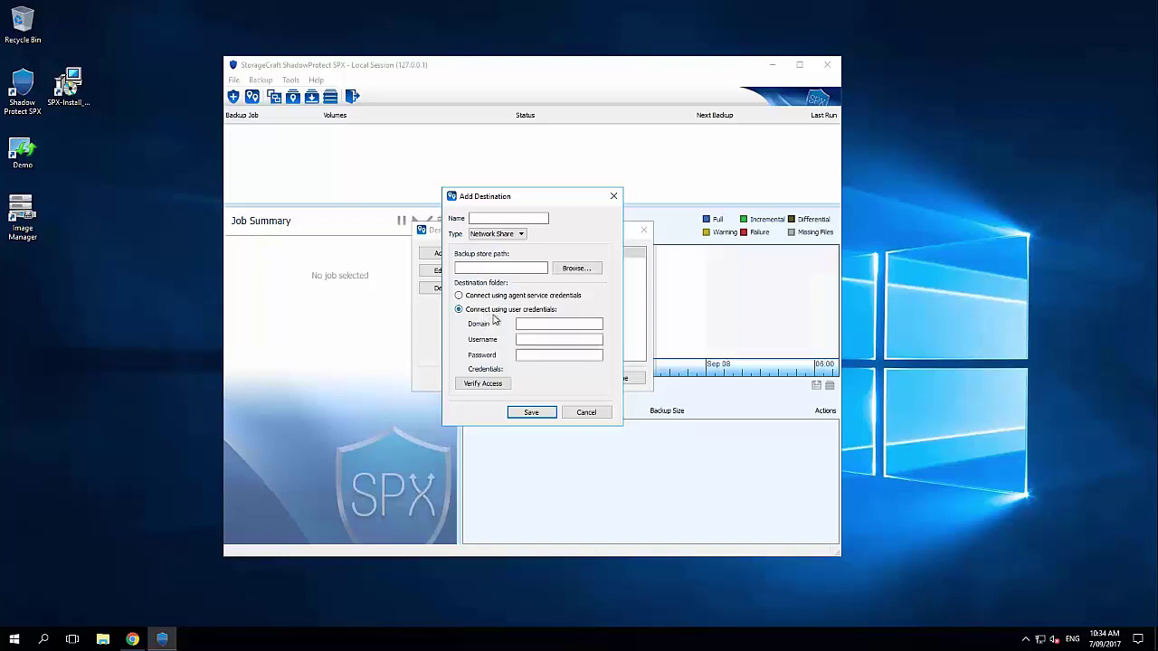
pyautogui.click(540, 355)
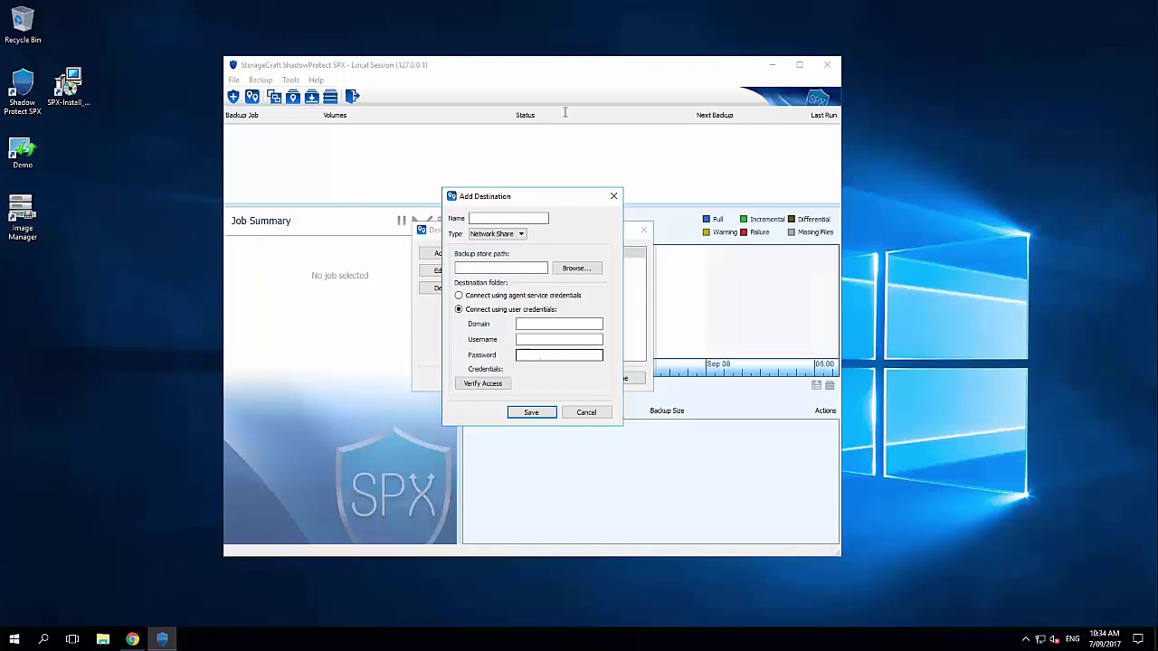
pyautogui.click(530, 354)
pyautogui.click(598, 414)
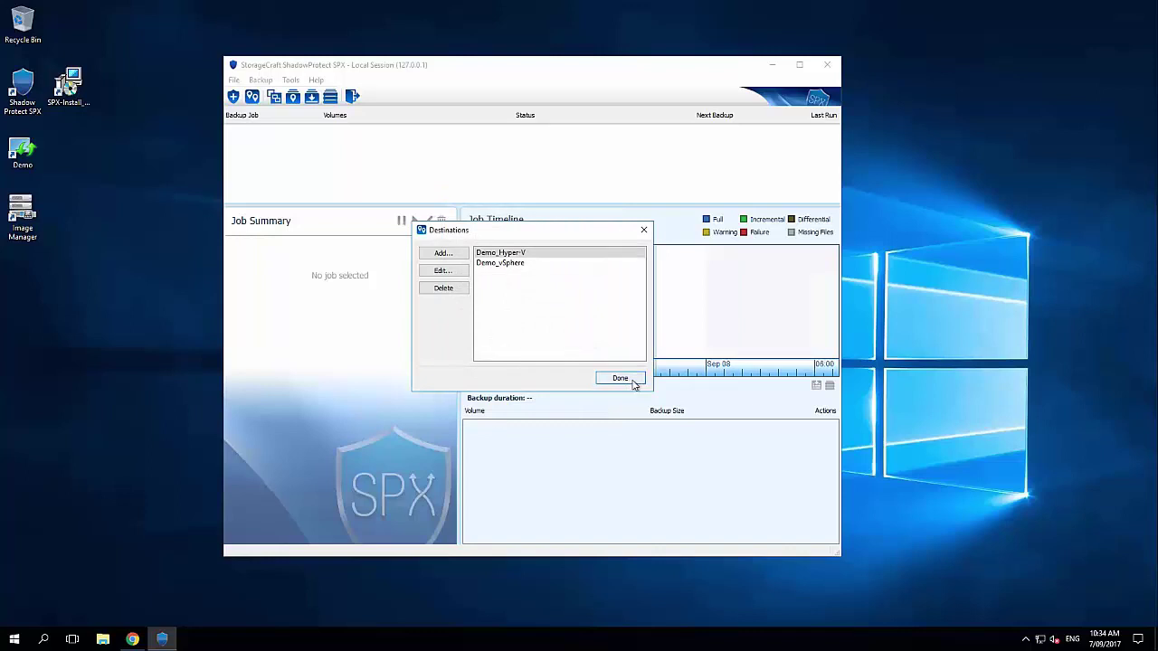
pyautogui.click(620, 380)
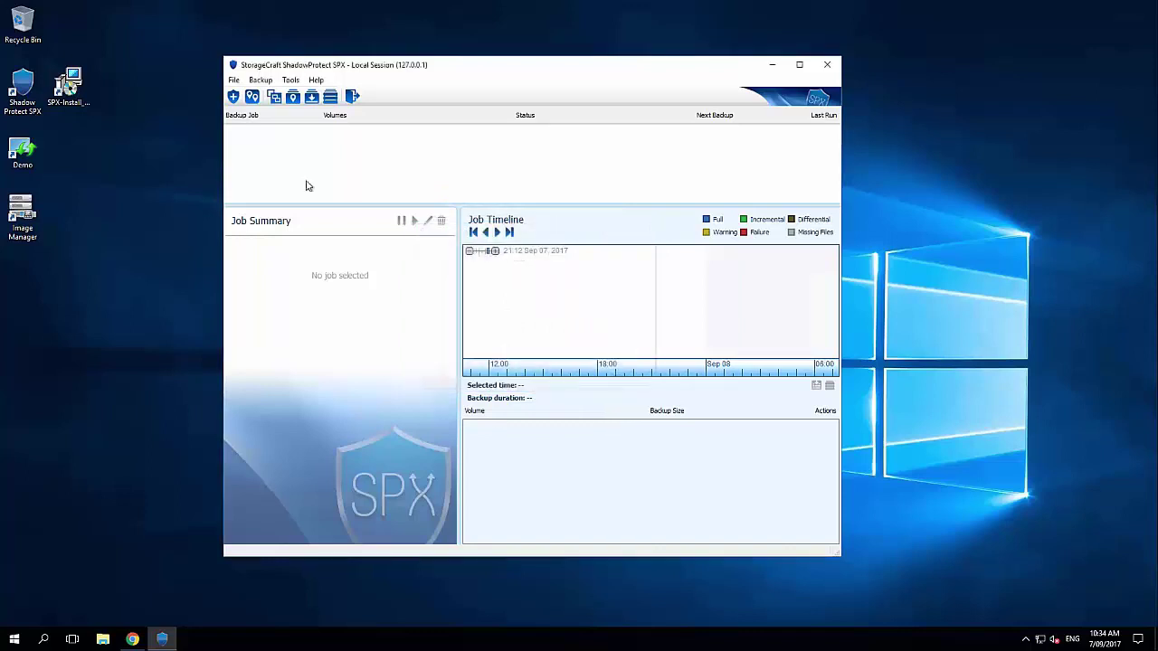
# Start a new backup job, then view ShadowControl's ShadowProtect SPX Policies list
pyautogui.click(233, 97)
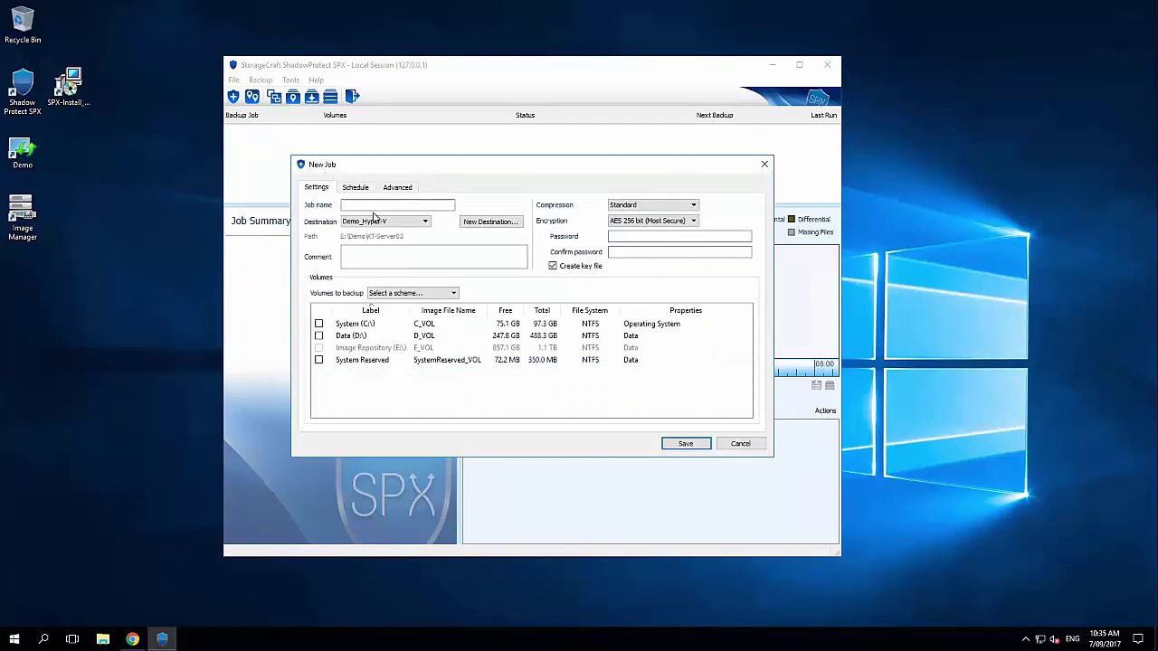
pyautogui.click(131, 640)
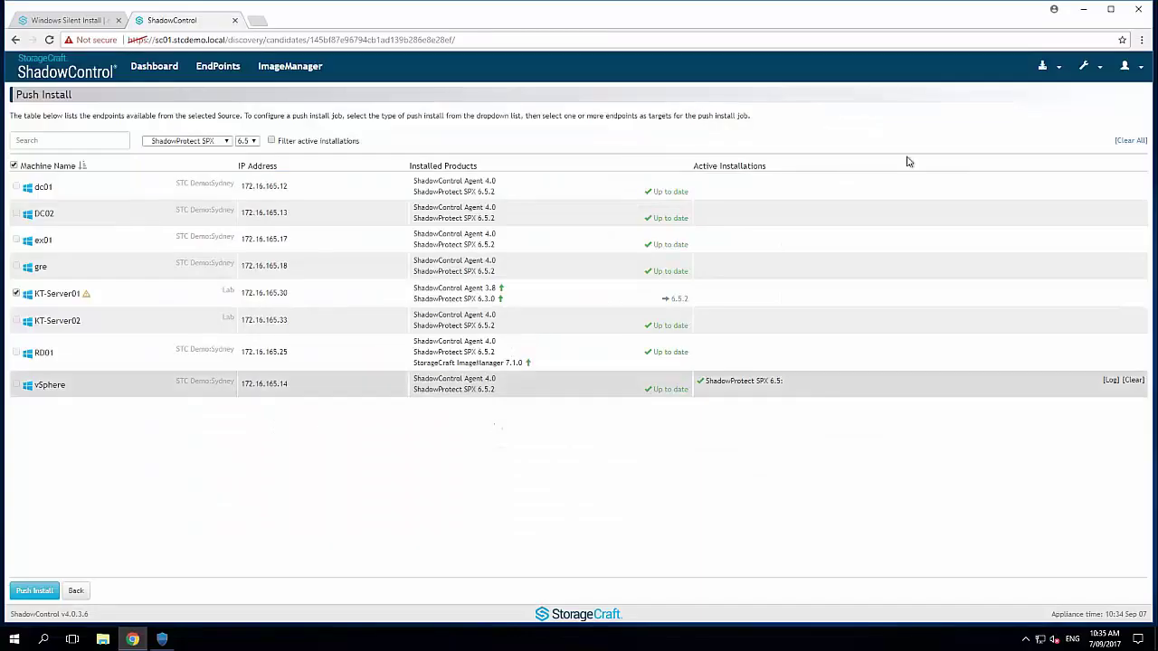
pyautogui.click(1045, 67)
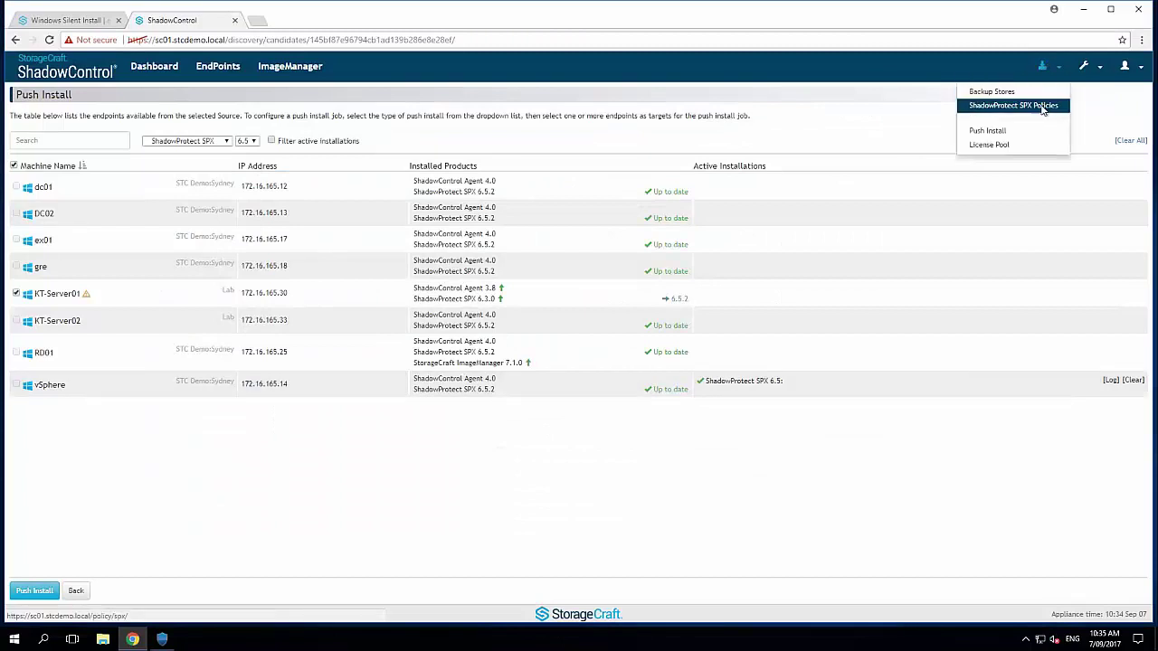
pyautogui.click(1013, 106)
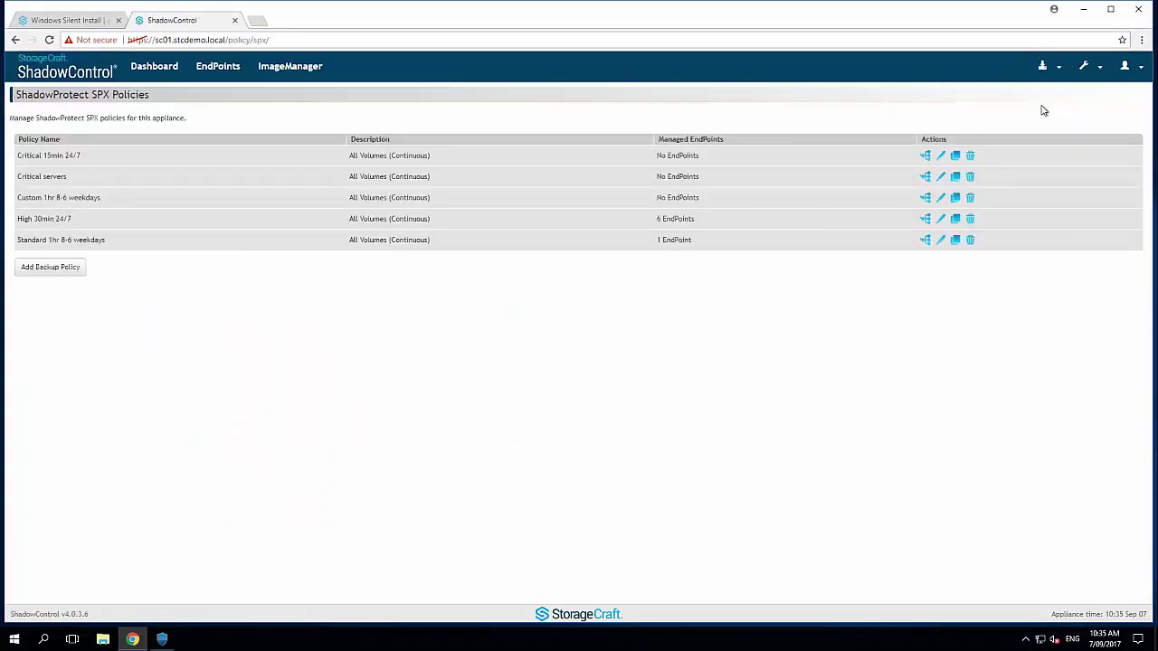
# Back up All Volumes except System Reserved, leaving System (C:\) and Data (D:\)
pyautogui.click(1083, 9)
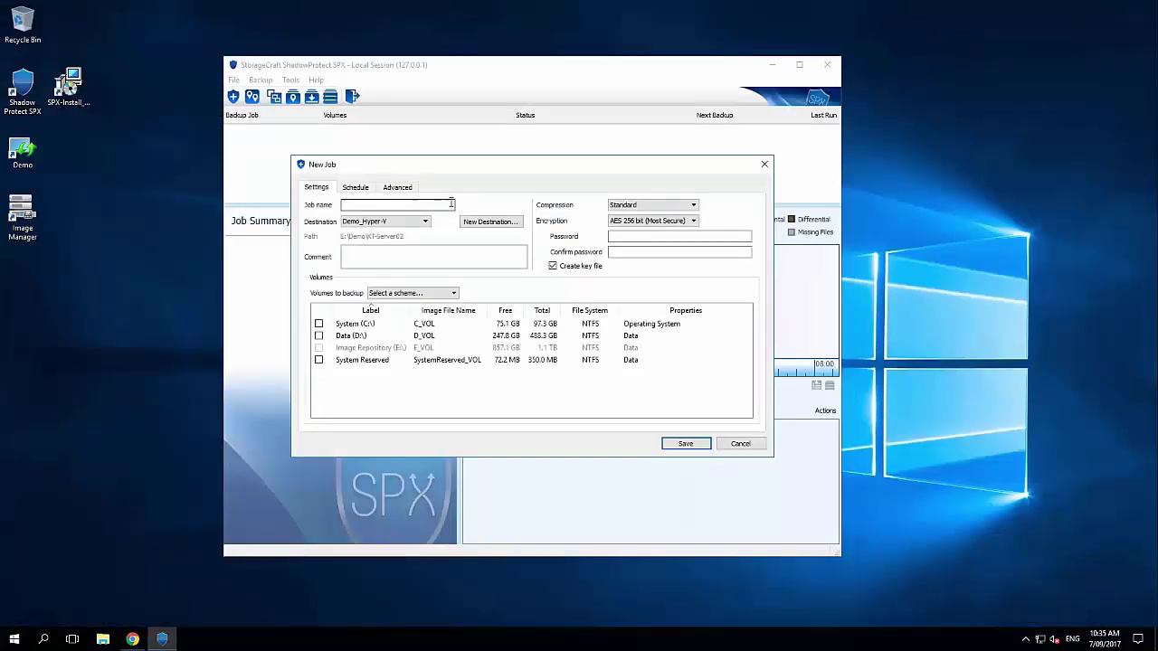
pyautogui.click(387, 261)
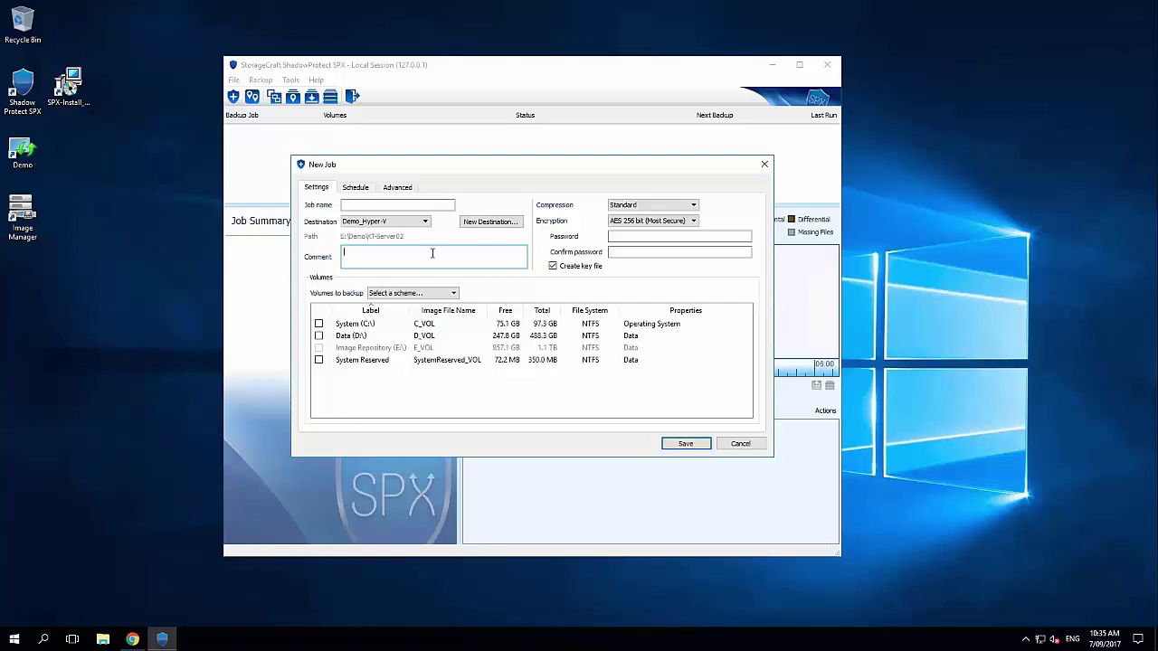
pyautogui.click(404, 293)
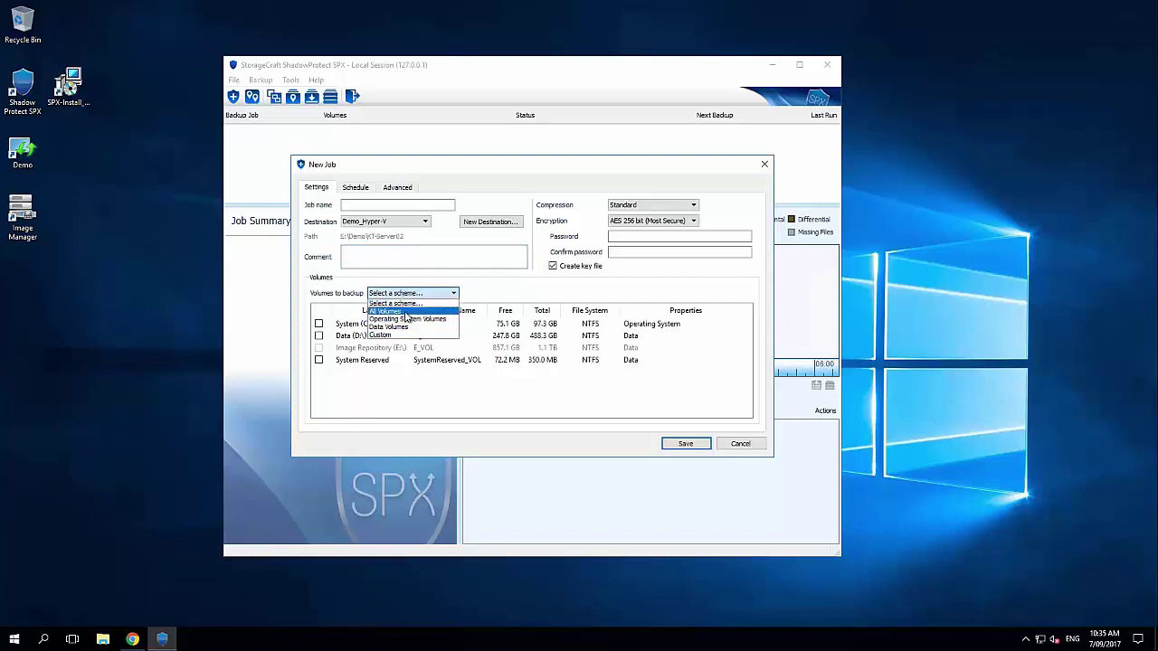
pyautogui.click(389, 310)
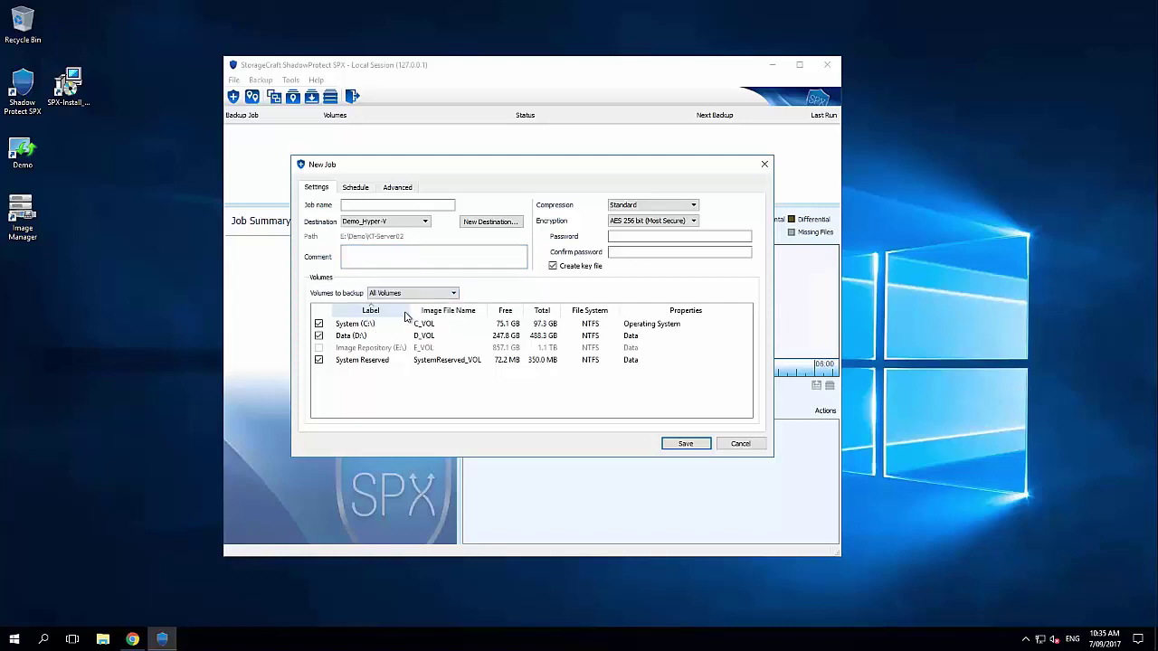
pyautogui.click(318, 360)
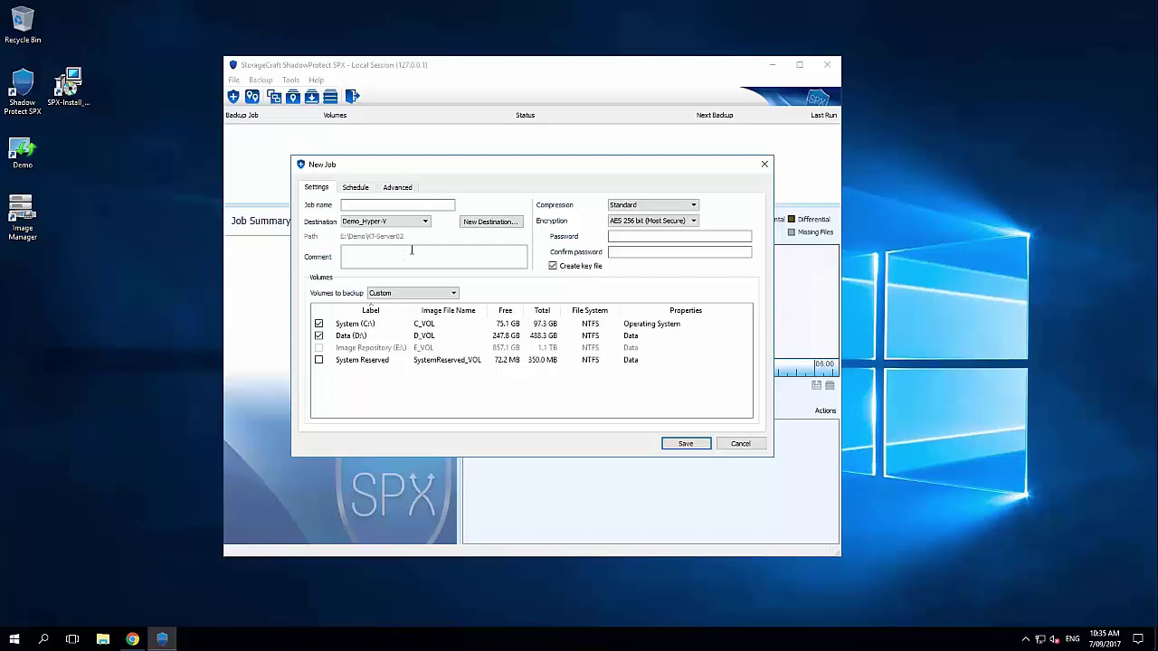
# Keep Standard compression and visit the AES 256 bit encryption password fields
pyautogui.click(645, 206)
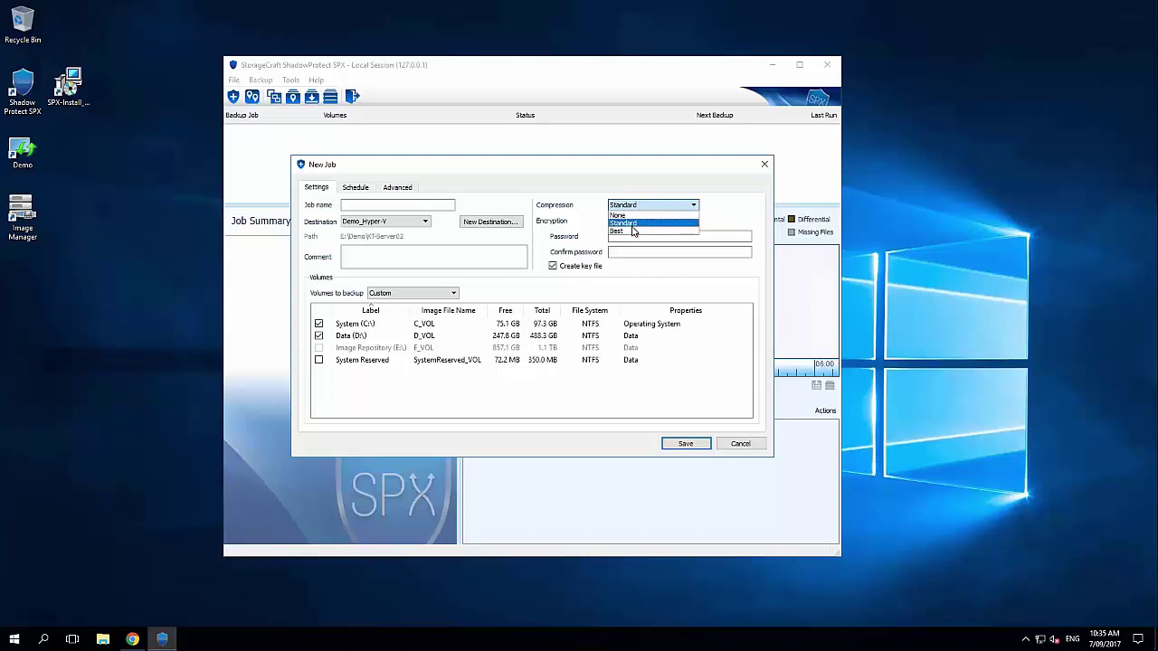
pyautogui.click(632, 226)
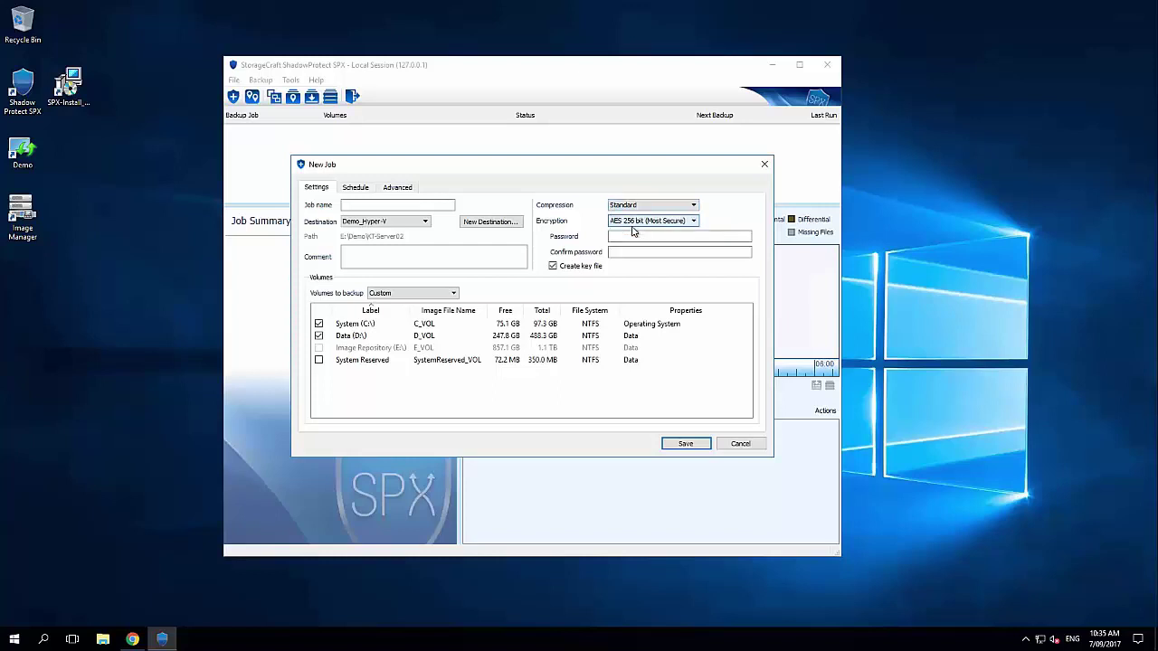
pyautogui.click(643, 237)
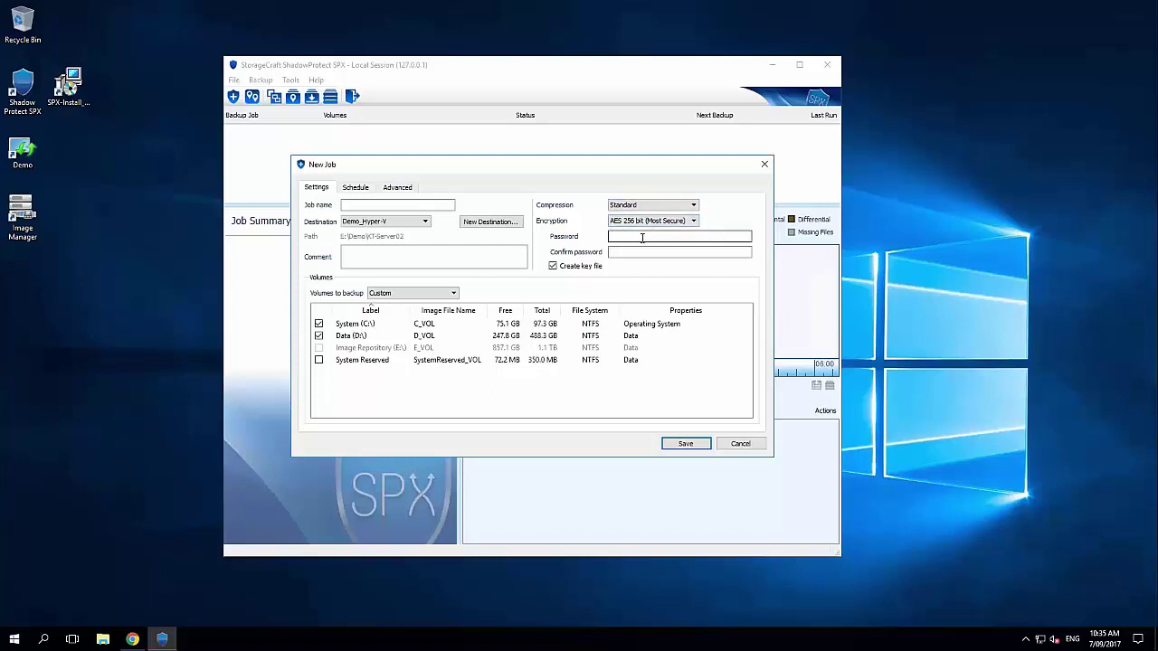
pyautogui.click(636, 250)
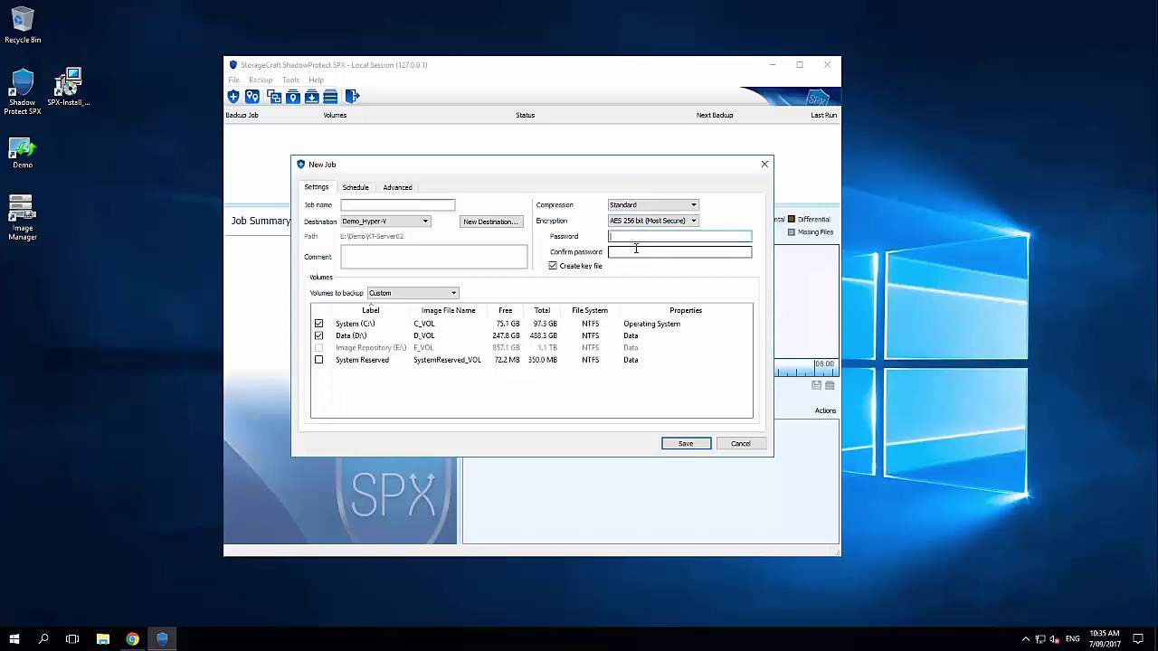
pyautogui.click(651, 239)
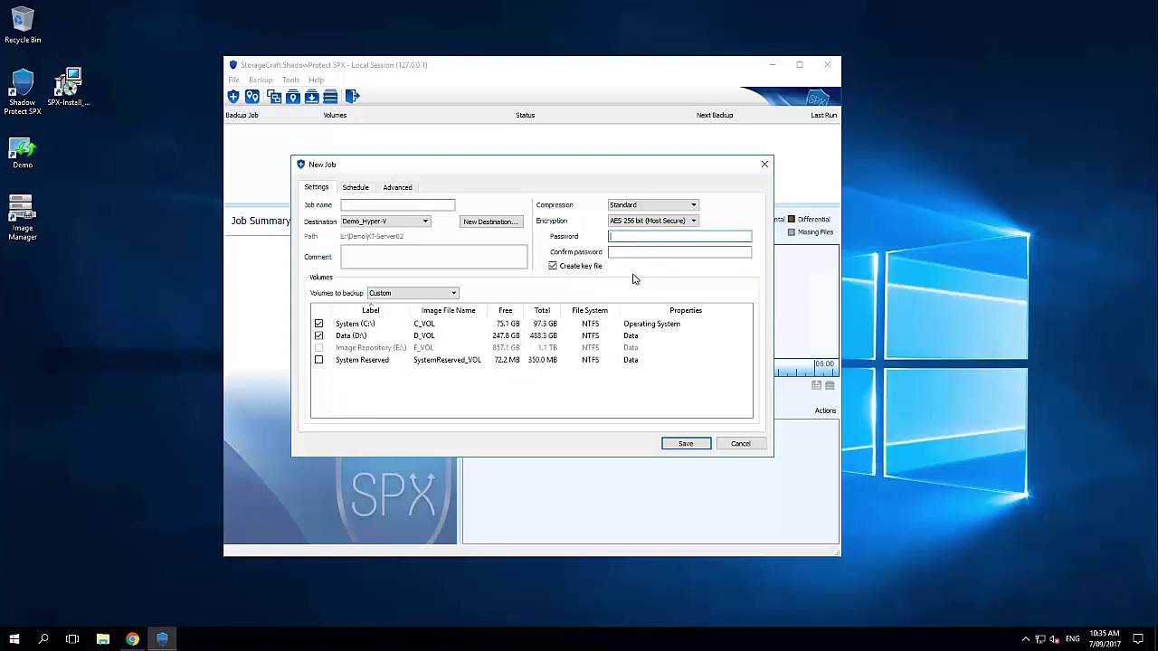
# Set a Continuous schedule beginning later, with all-day incrementals repeating every 15 min
pyautogui.click(352, 188)
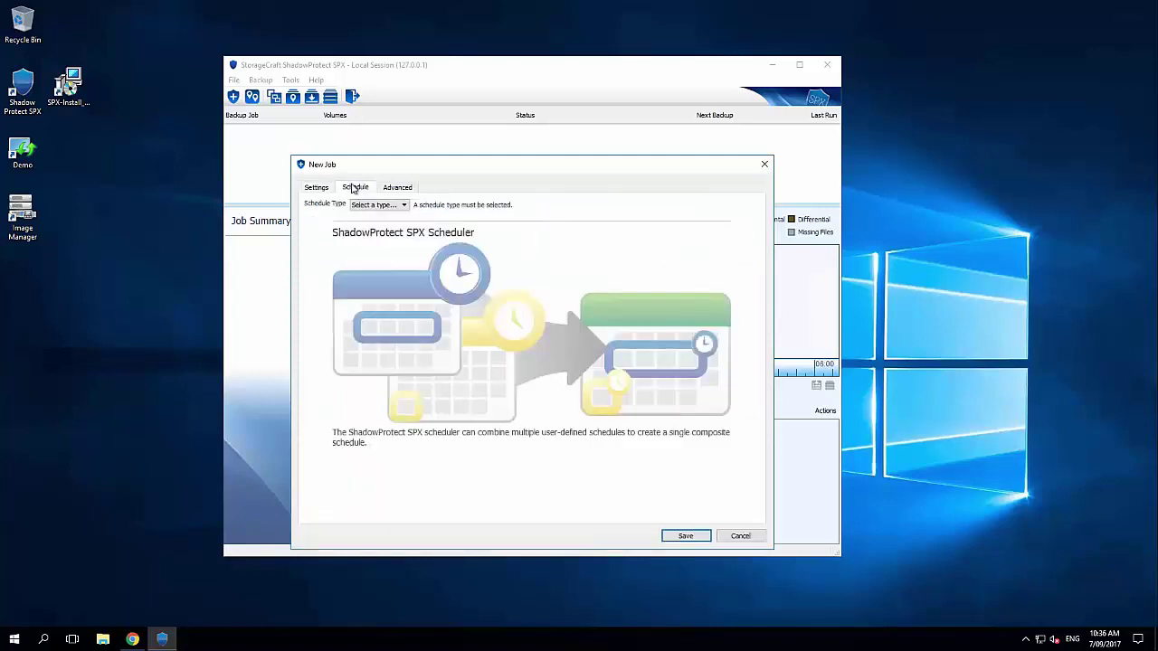
pyautogui.click(370, 206)
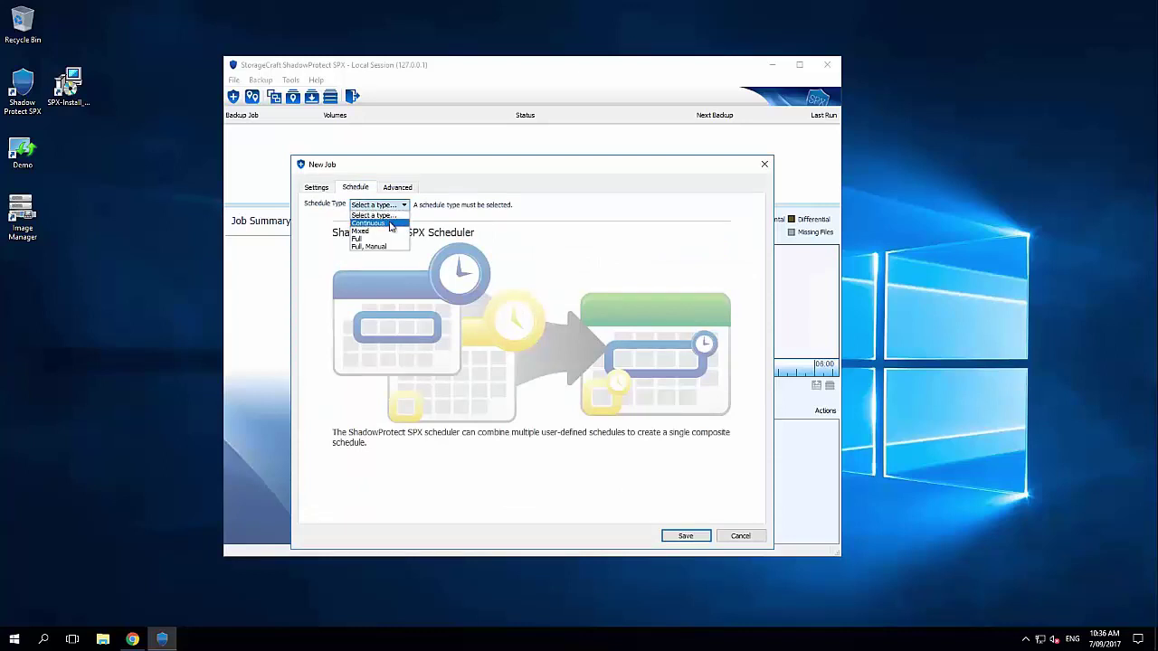
pyautogui.click(391, 224)
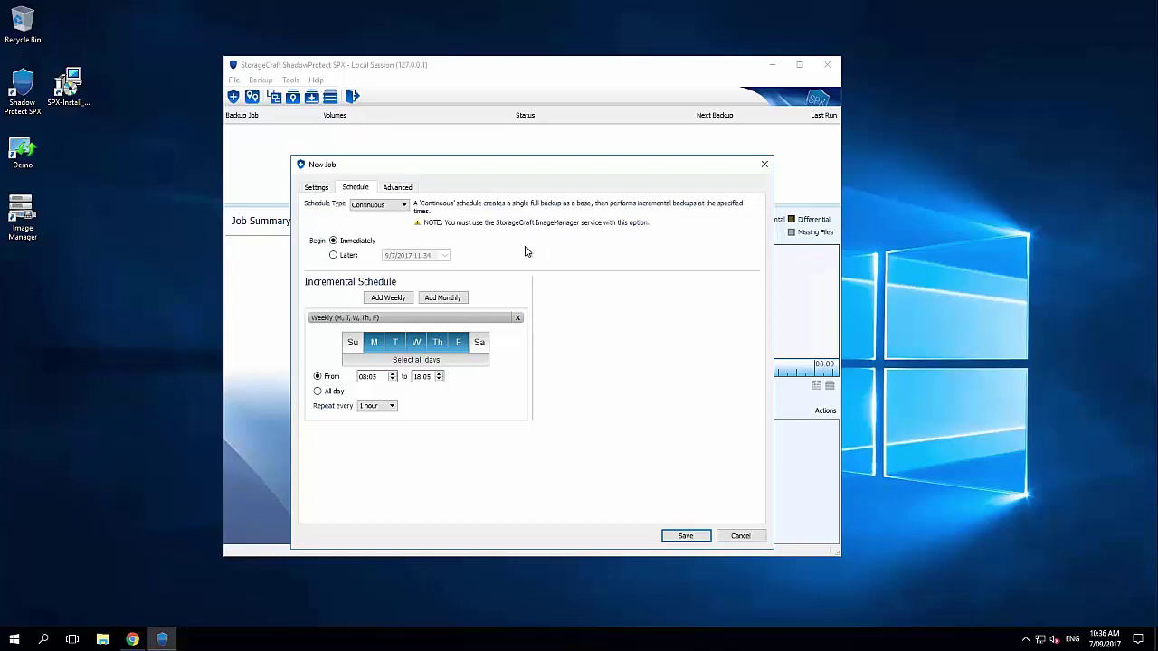
pyautogui.click(345, 256)
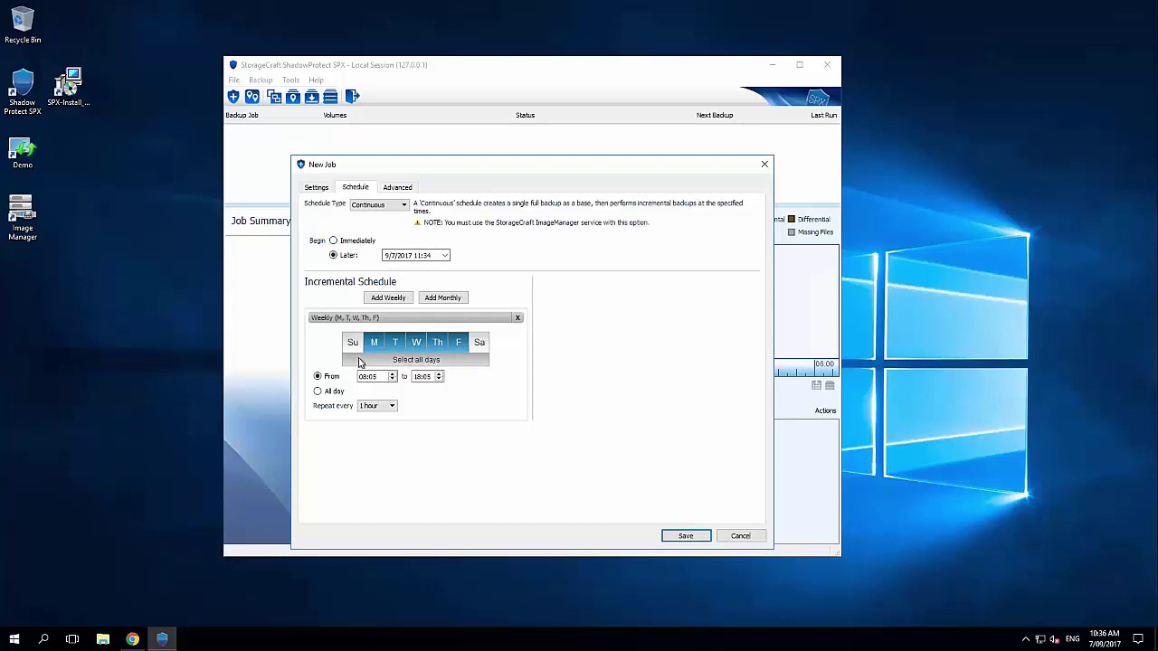
pyautogui.click(317, 391)
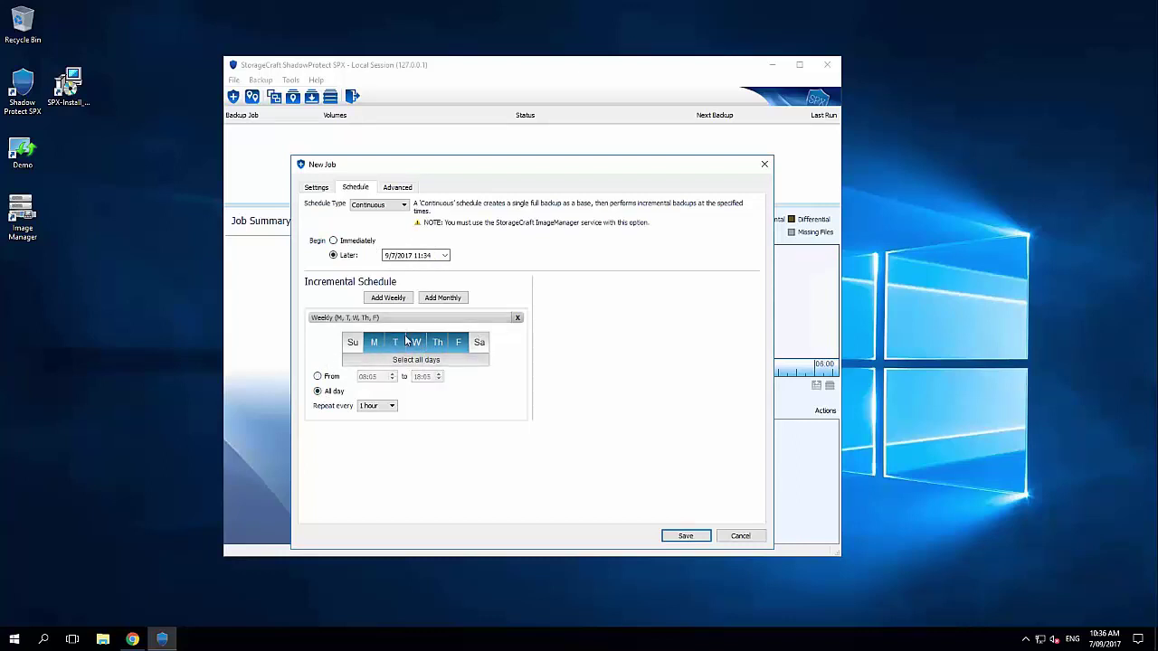
pyautogui.click(378, 406)
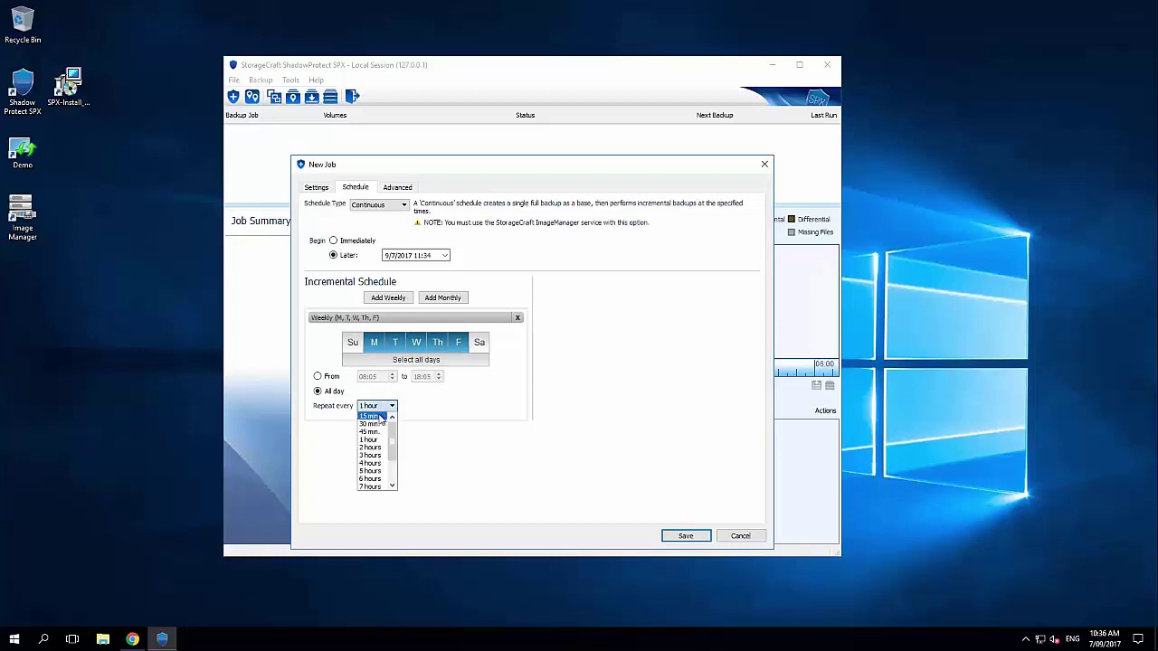
pyautogui.click(378, 417)
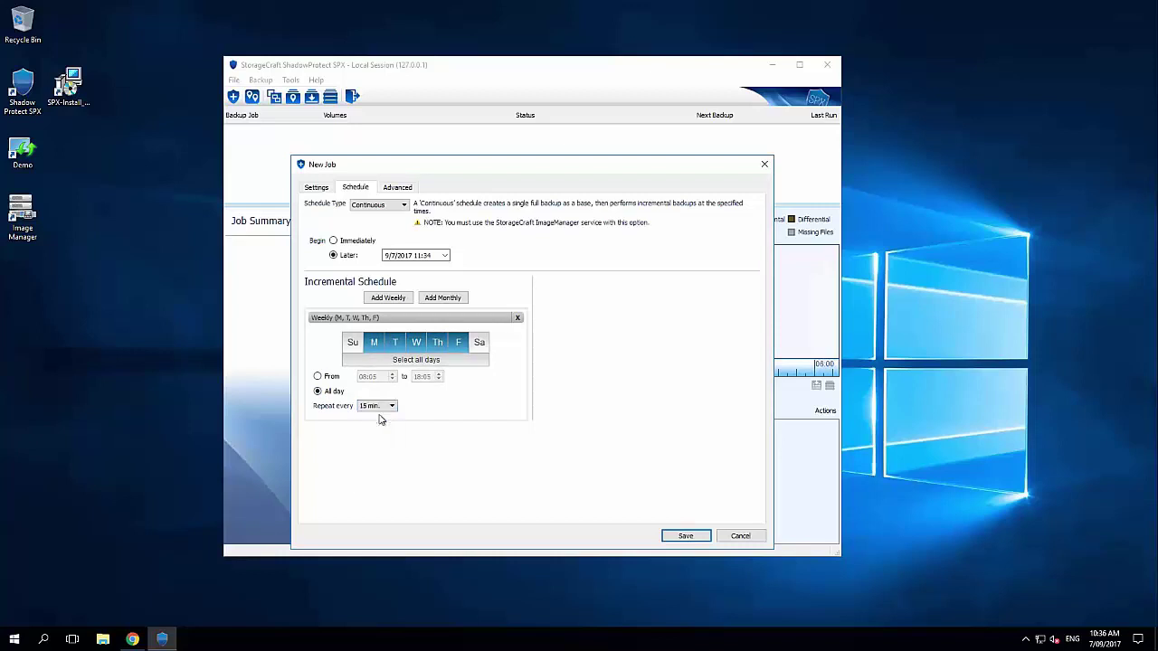
# Add a second weekly incremental schedule for Saturday and Sunday
pyautogui.click(388, 297)
pyautogui.click(404, 375)
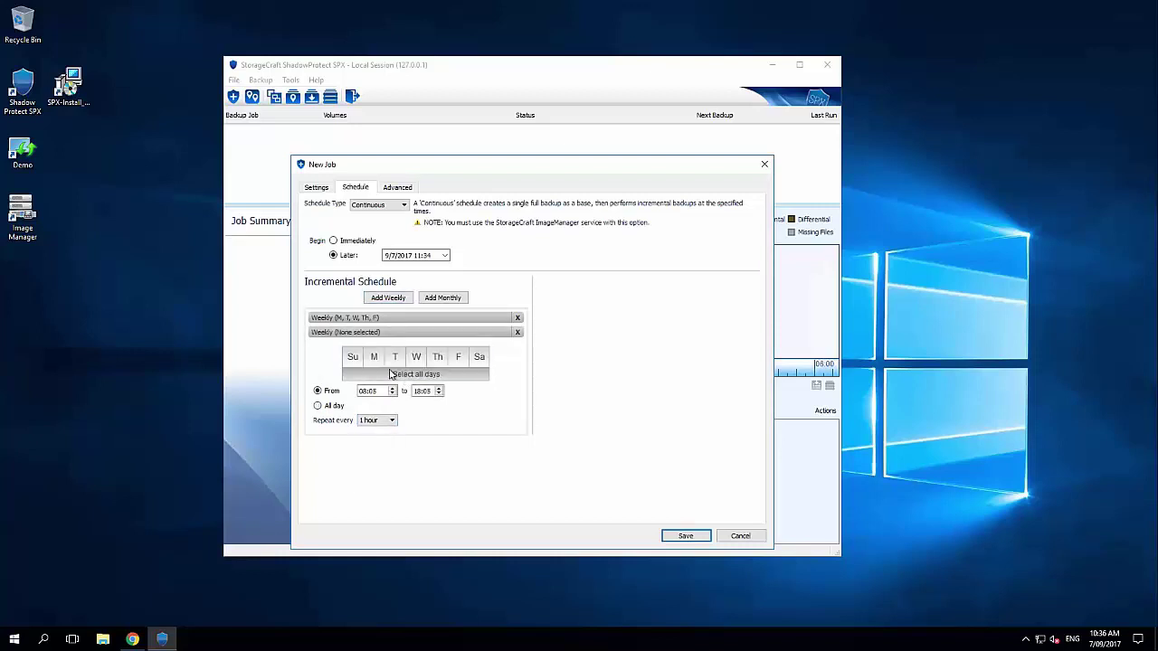
pyautogui.click(353, 356)
pyautogui.click(478, 356)
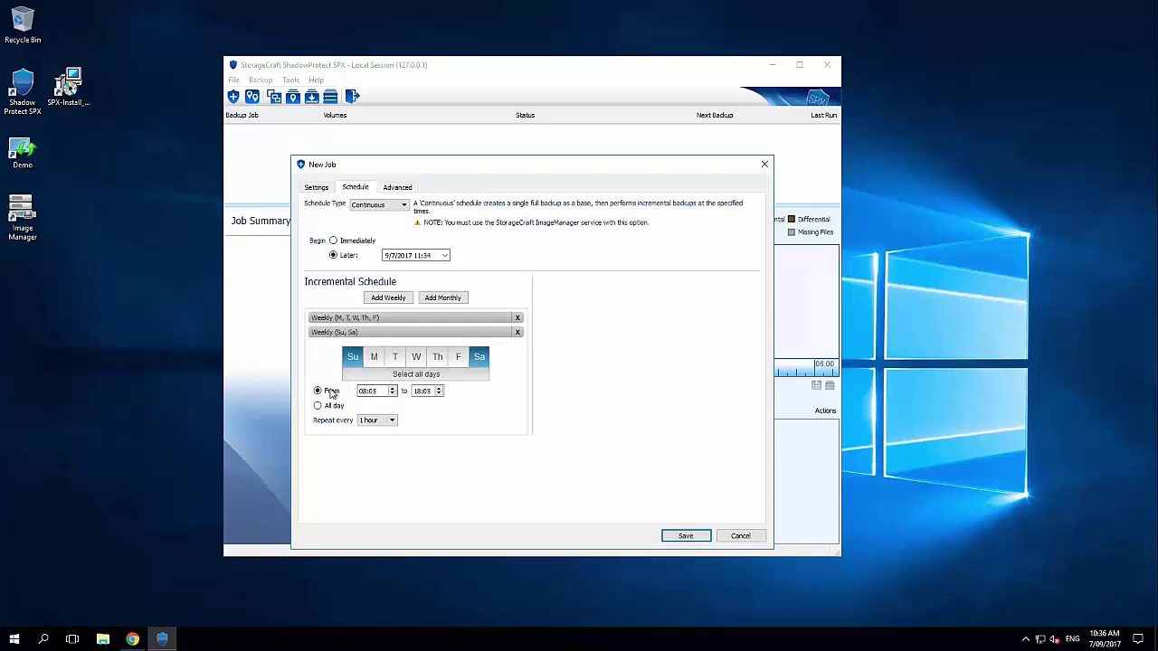
pyautogui.click(395, 423)
# Limit the weekday incremental backups to the 08:05–18:05 time window
pyautogui.click(367, 318)
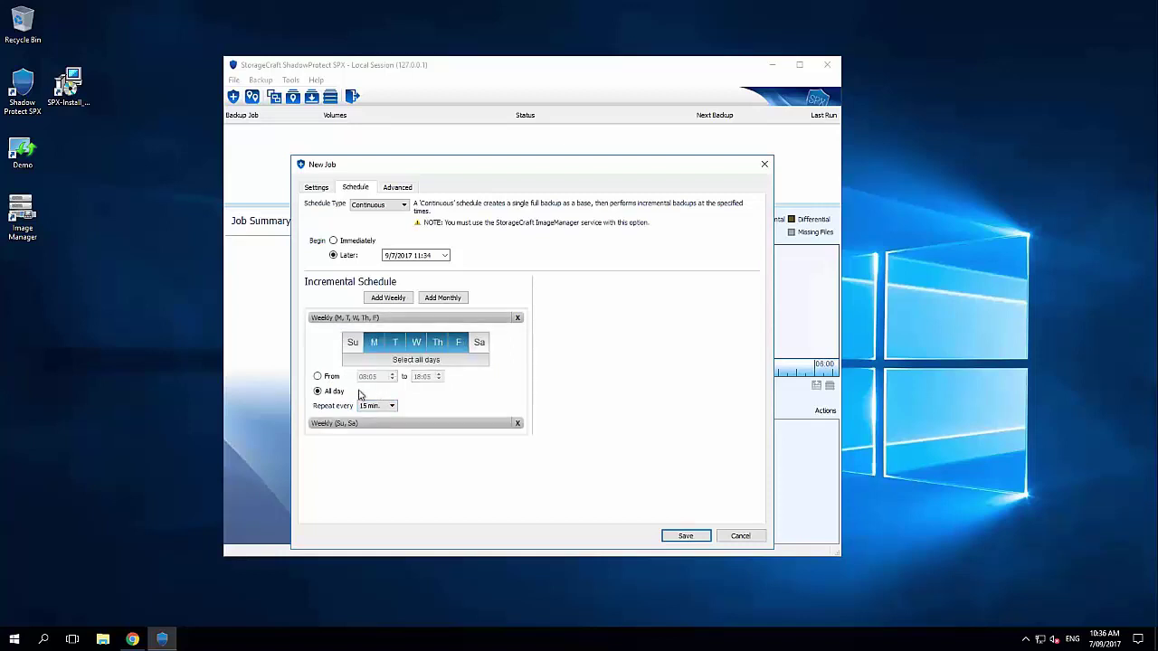
pyautogui.click(324, 376)
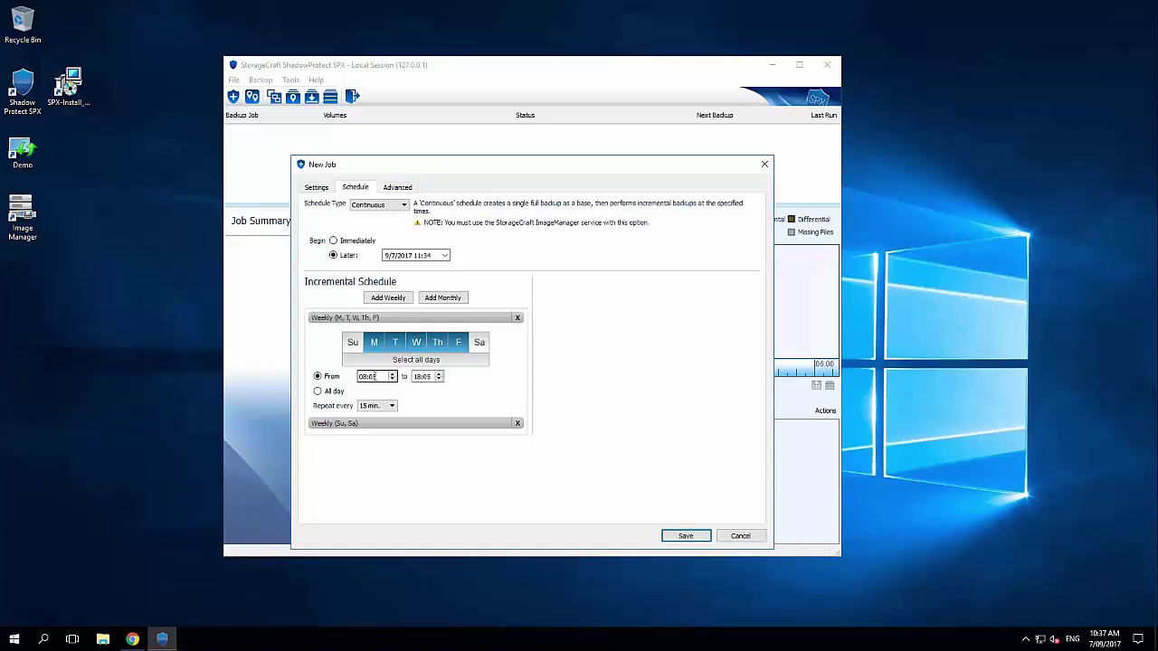
pyautogui.click(430, 376)
# Review the new job's Advanced options, then discard the job without saving
pyautogui.click(403, 189)
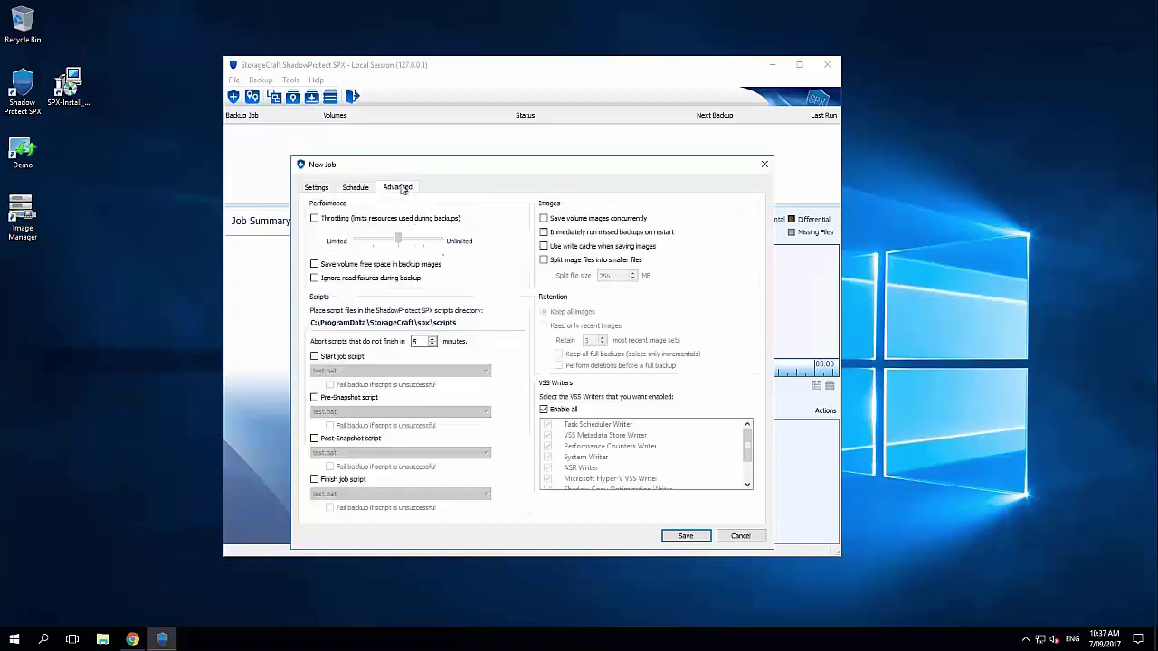
pyautogui.click(738, 537)
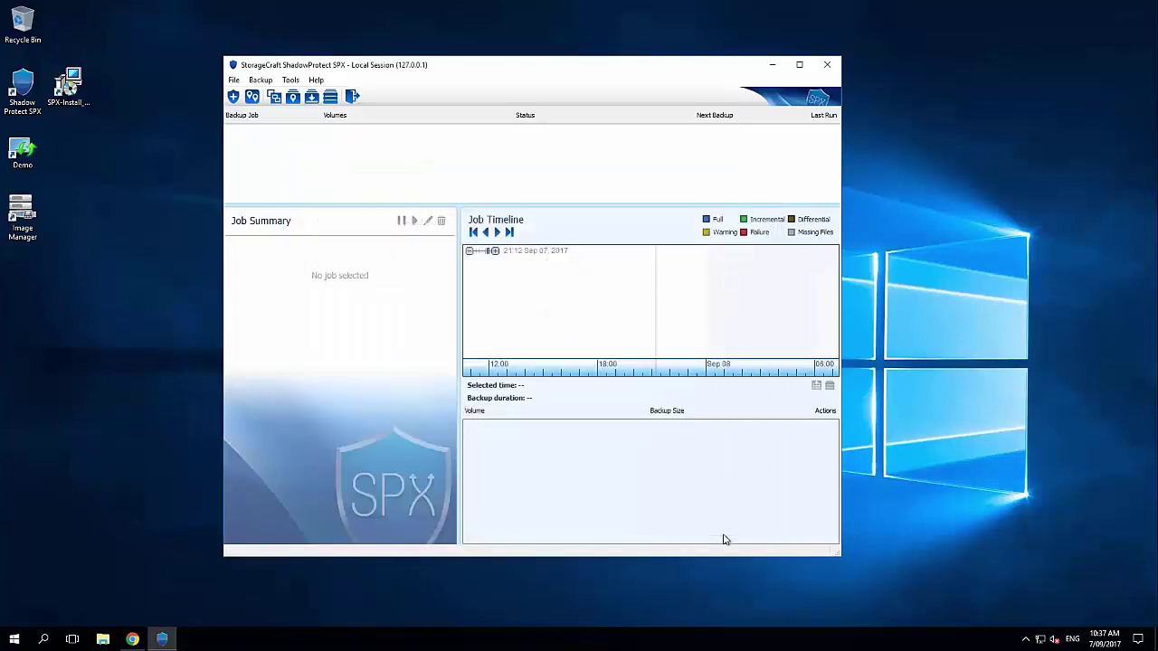
# Check monitored servers' statuses in Remote Monitor and pick KT-Server02 to bring up its login
pyautogui.click(275, 97)
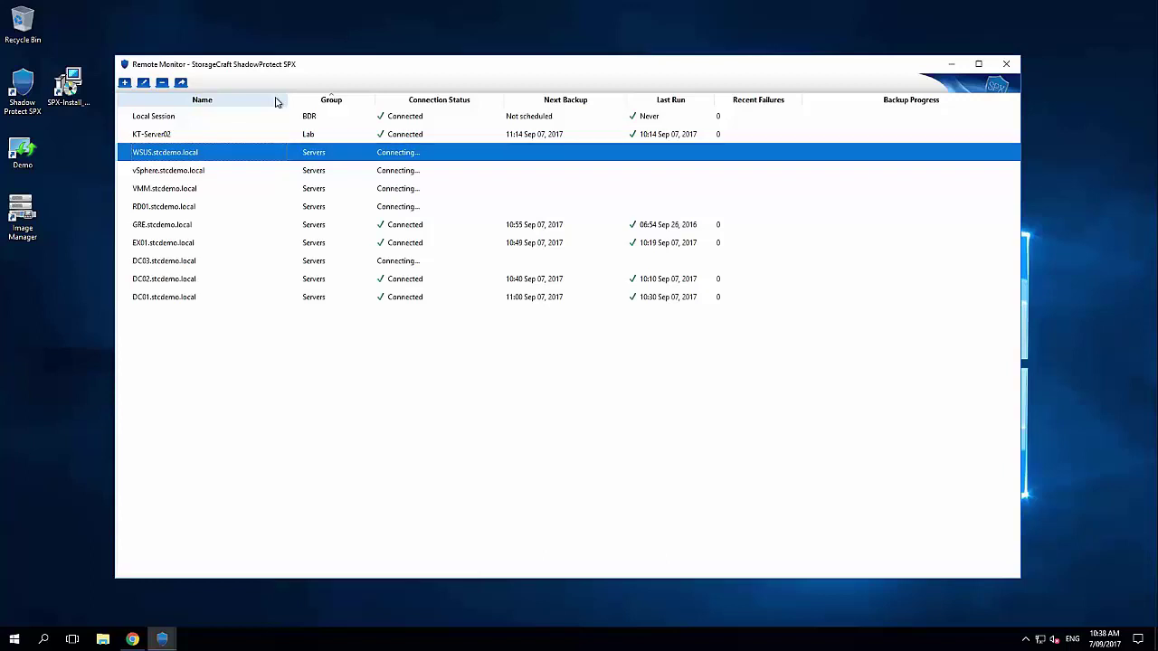
pyautogui.click(168, 137)
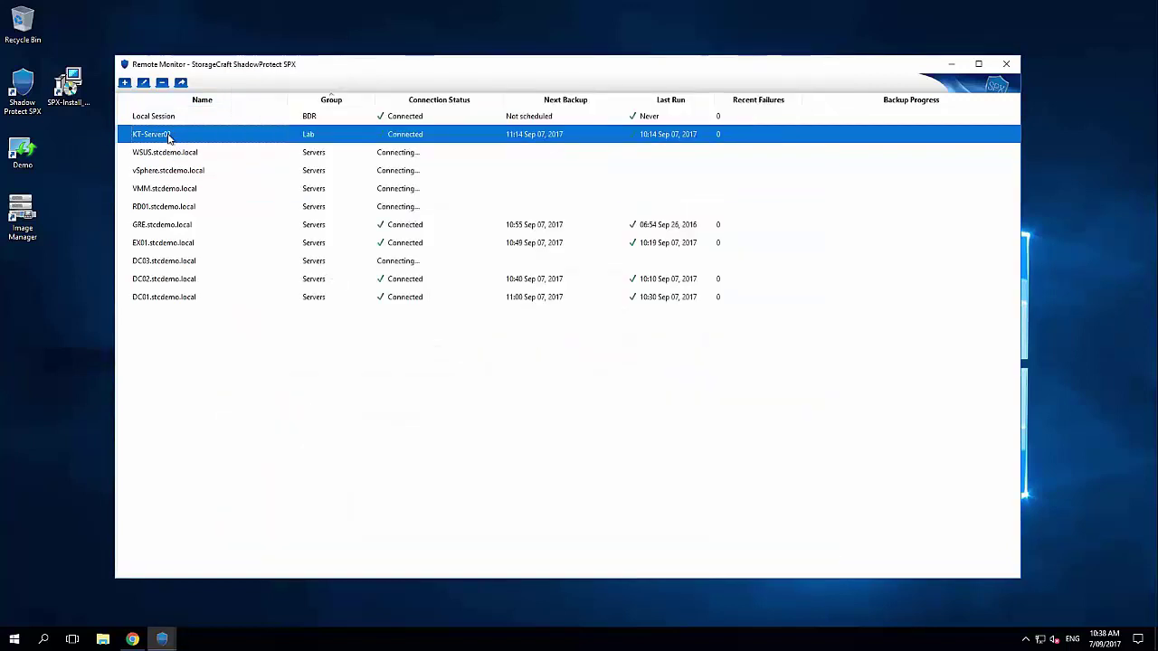
pyautogui.click(954, 65)
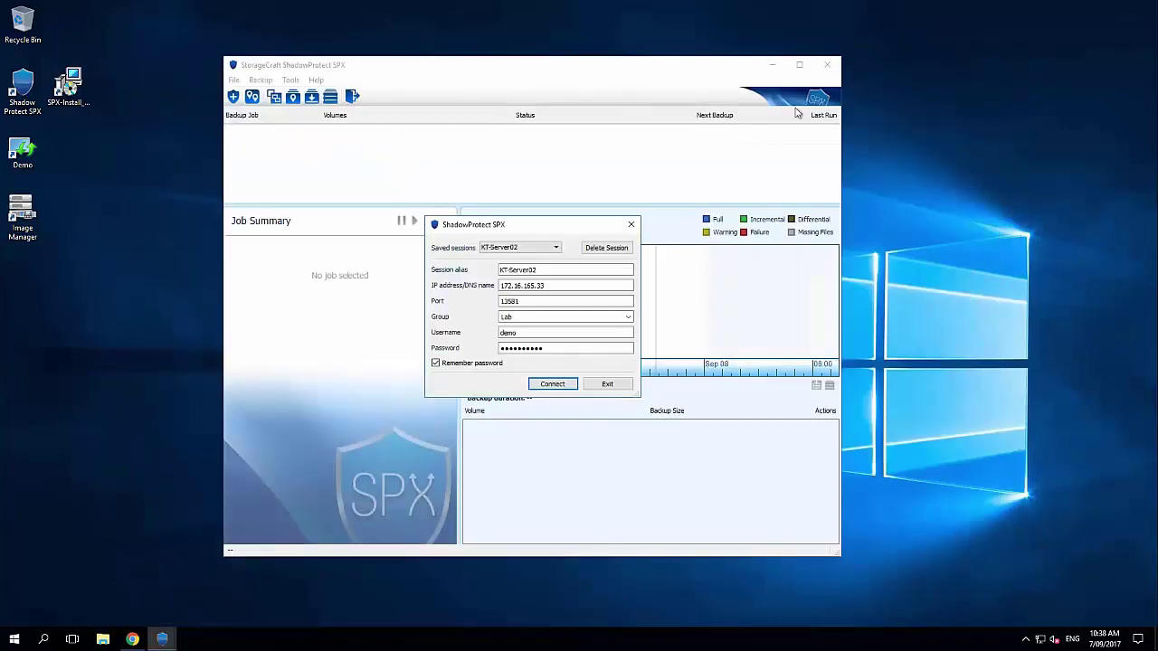
# Connect to KT-Server02 and try starting its policy backup job immediately, which is refused
pyautogui.click(553, 385)
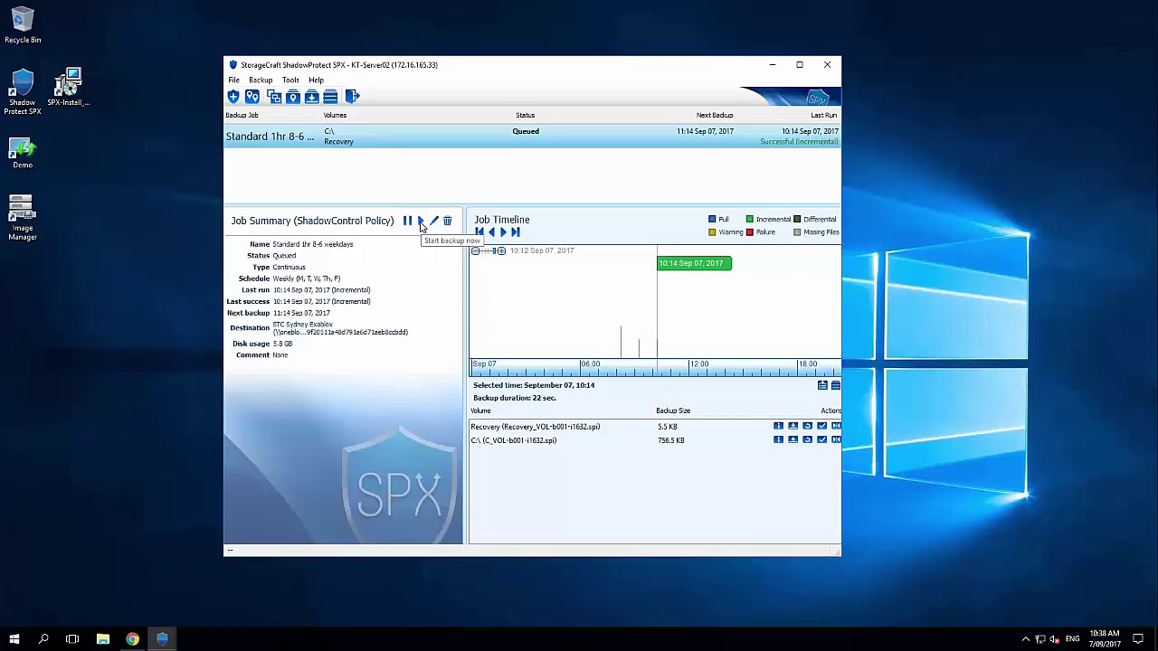
pyautogui.click(421, 223)
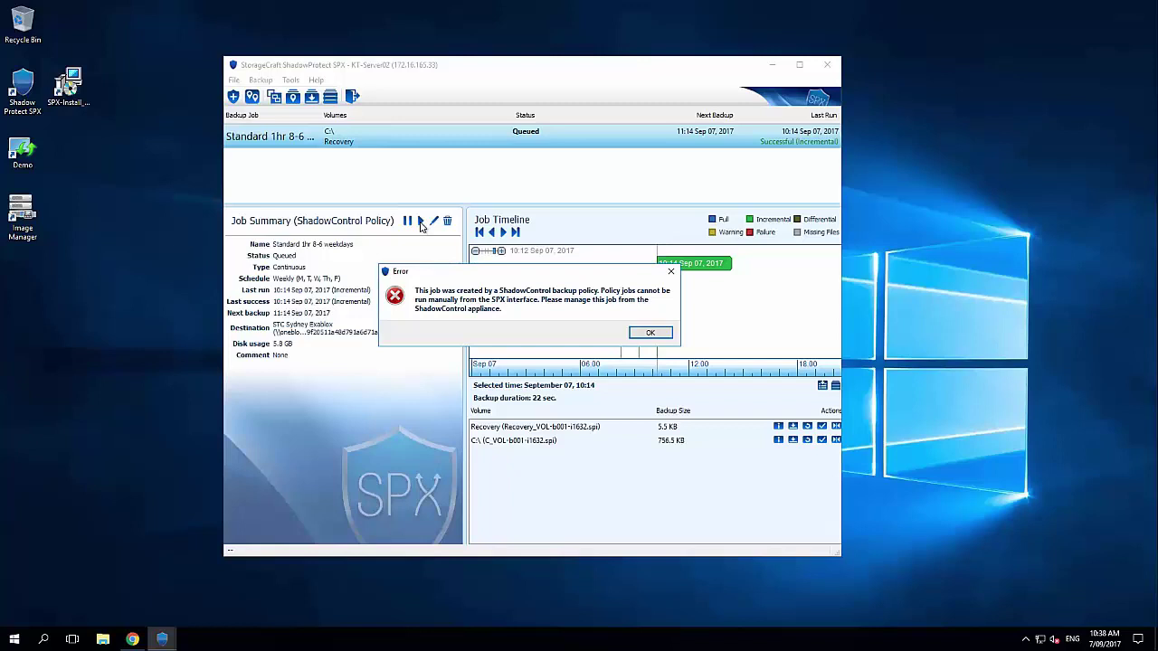
# Dismiss the policy-job error and zoom the timeline out to span Sep 04 through Sep 07
pyautogui.click(652, 332)
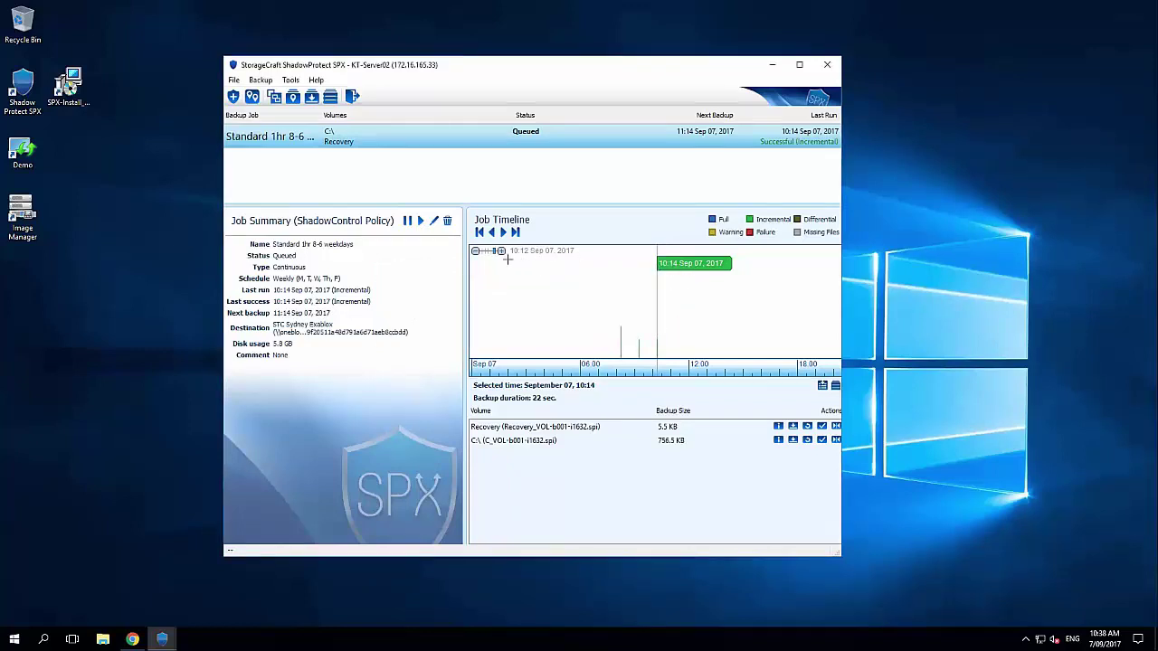
pyautogui.click(475, 251)
pyautogui.click(475, 250)
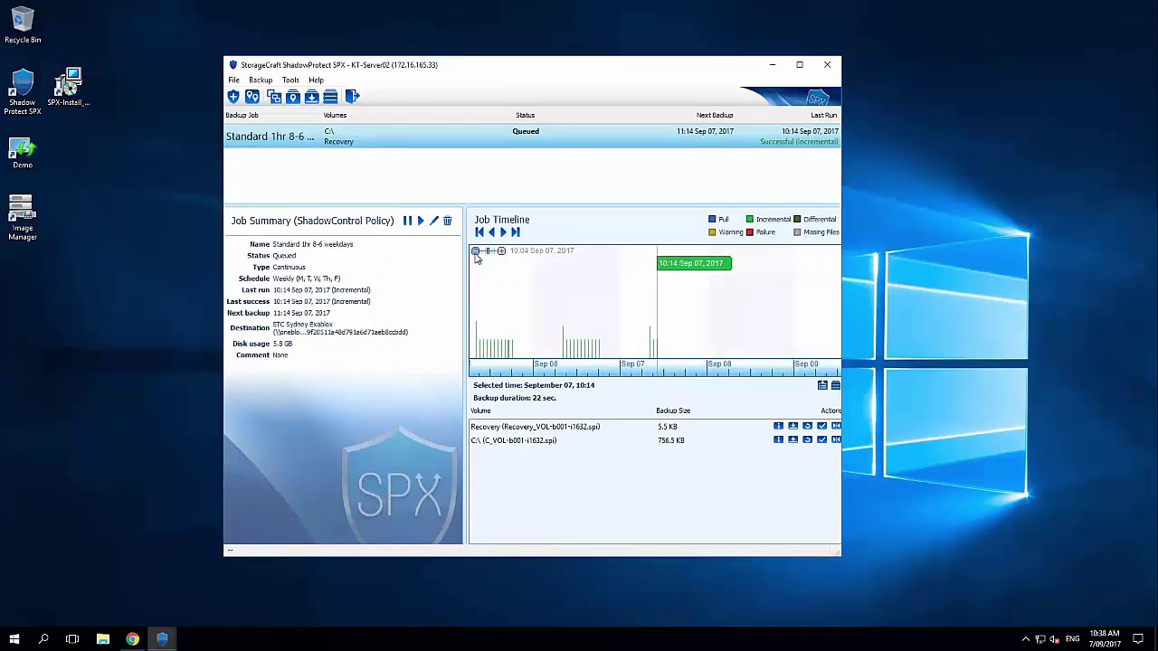
pyautogui.moveTo(548, 371)
pyautogui.mouseDown()
pyautogui.moveTo(489, 371)
pyautogui.moveTo(679, 375)
pyautogui.mouseUp()
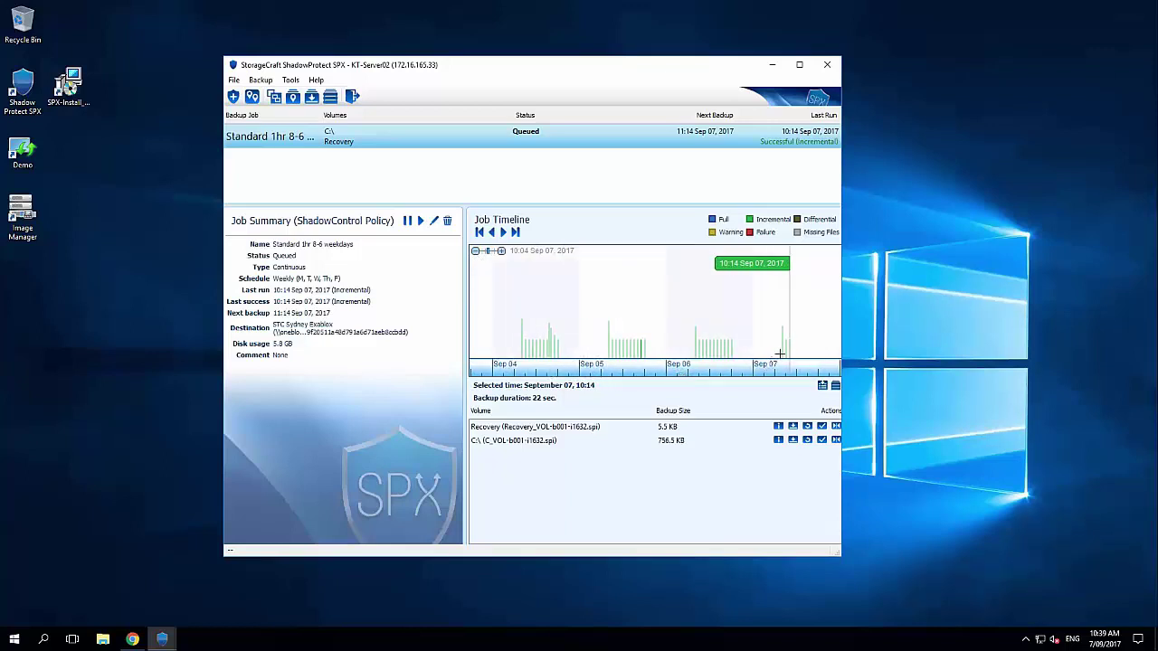
# Look at the Sep 06 18:14 and Sep 07 08:14 backups, ending on the Sep 04 15:35 one
pyautogui.click(733, 335)
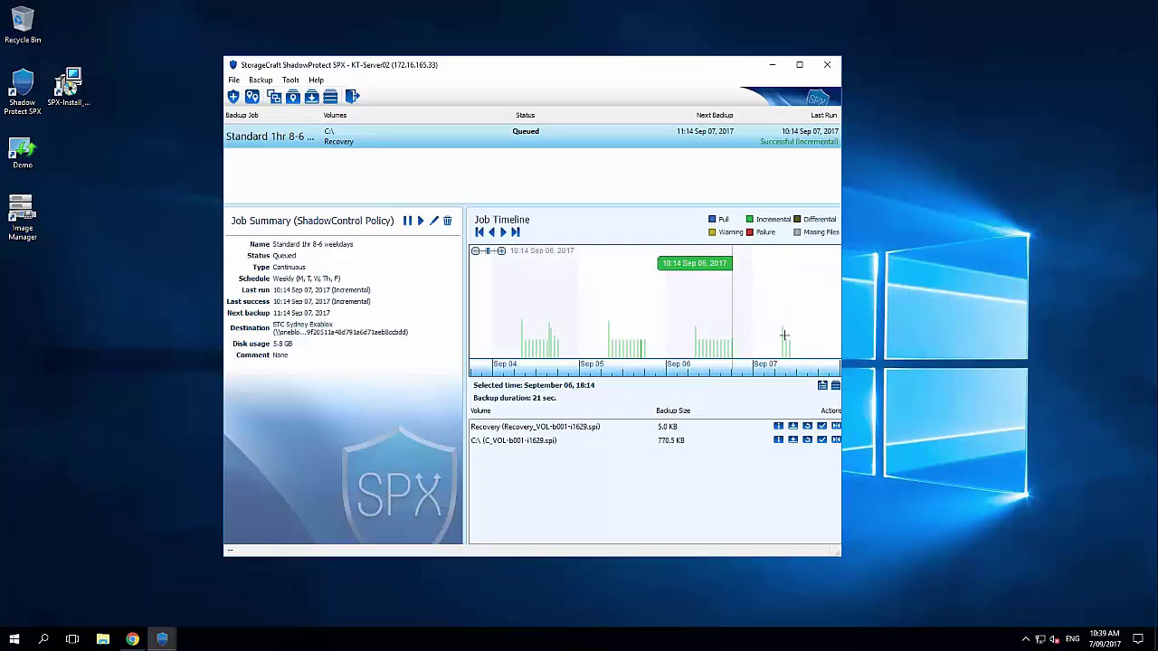
pyautogui.click(783, 325)
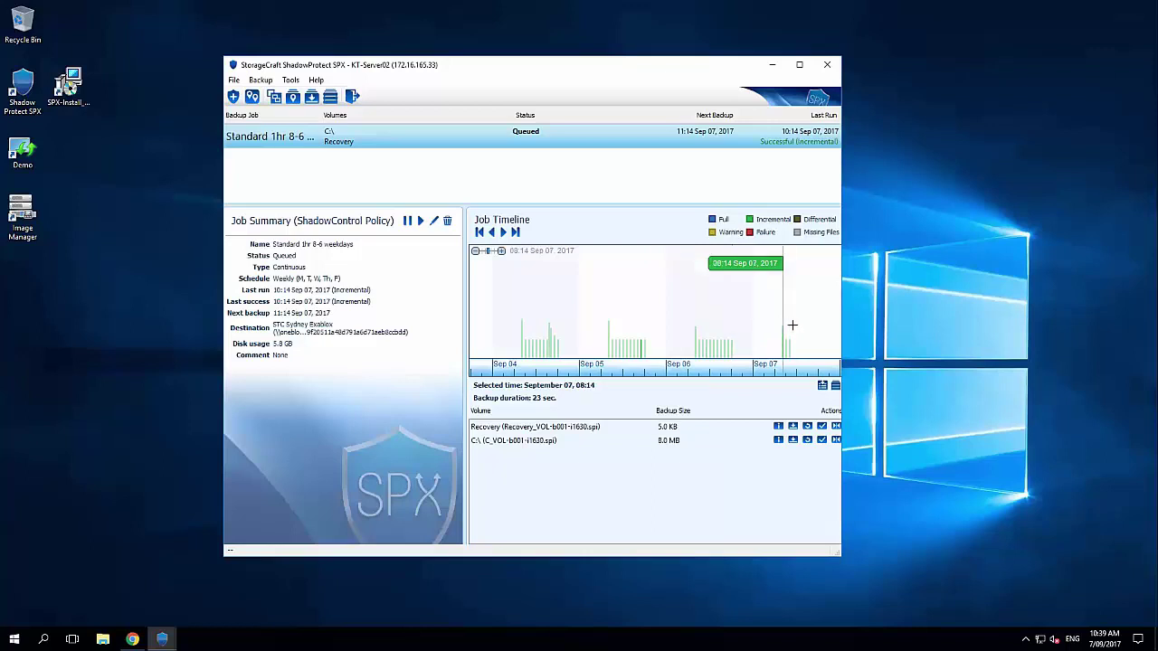
pyautogui.click(548, 318)
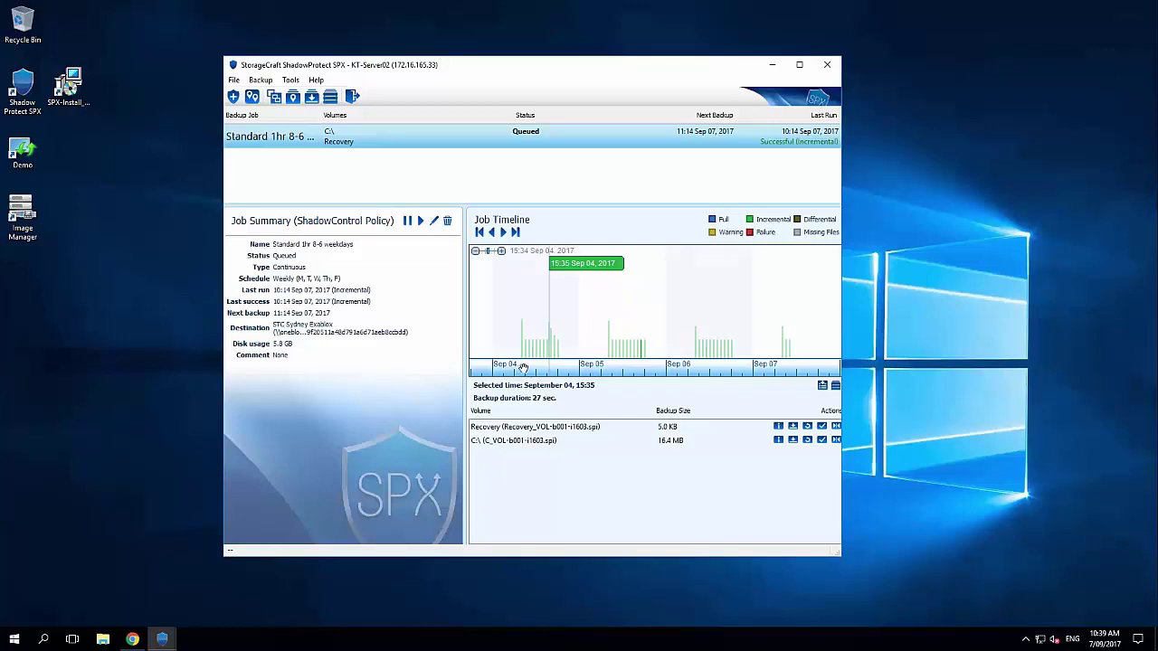
pyautogui.moveTo(526, 369); pyautogui.dragTo(763, 382)
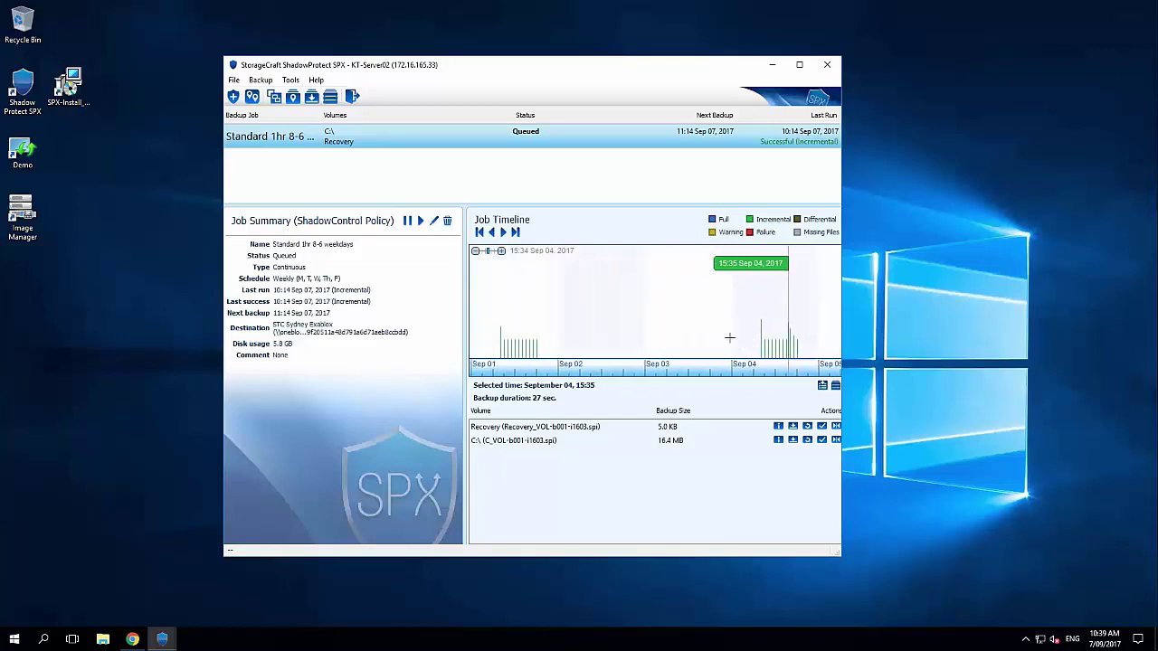
pyautogui.moveTo(554, 371); pyautogui.dragTo(646, 366)
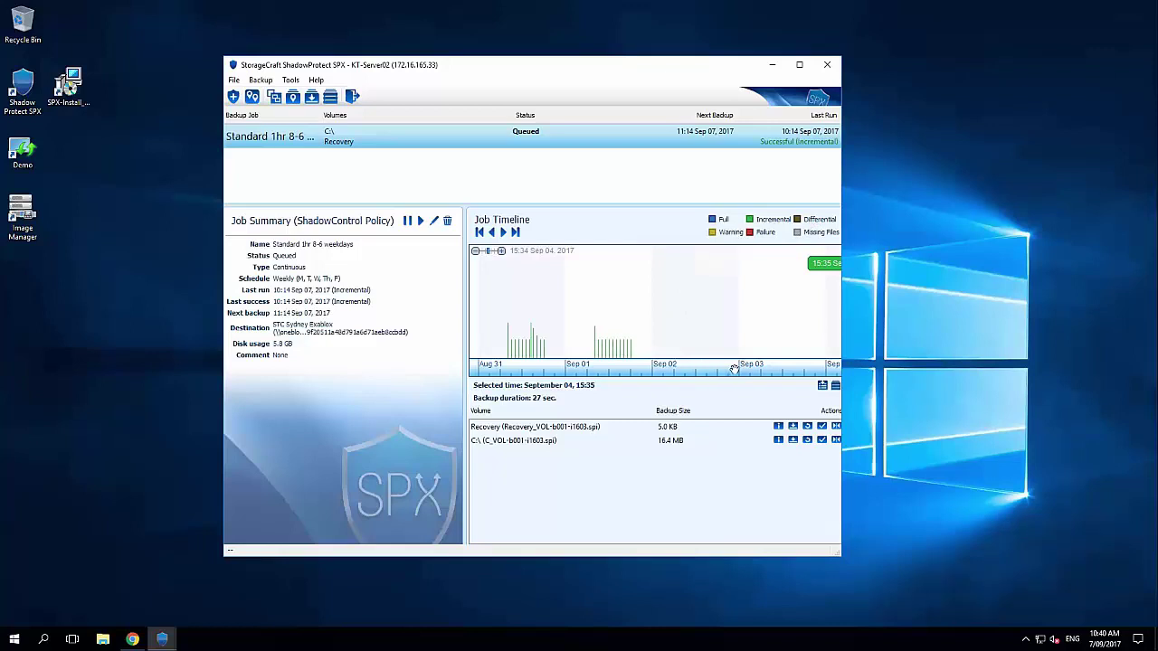
pyautogui.moveTo(749, 370); pyautogui.dragTo(469, 371)
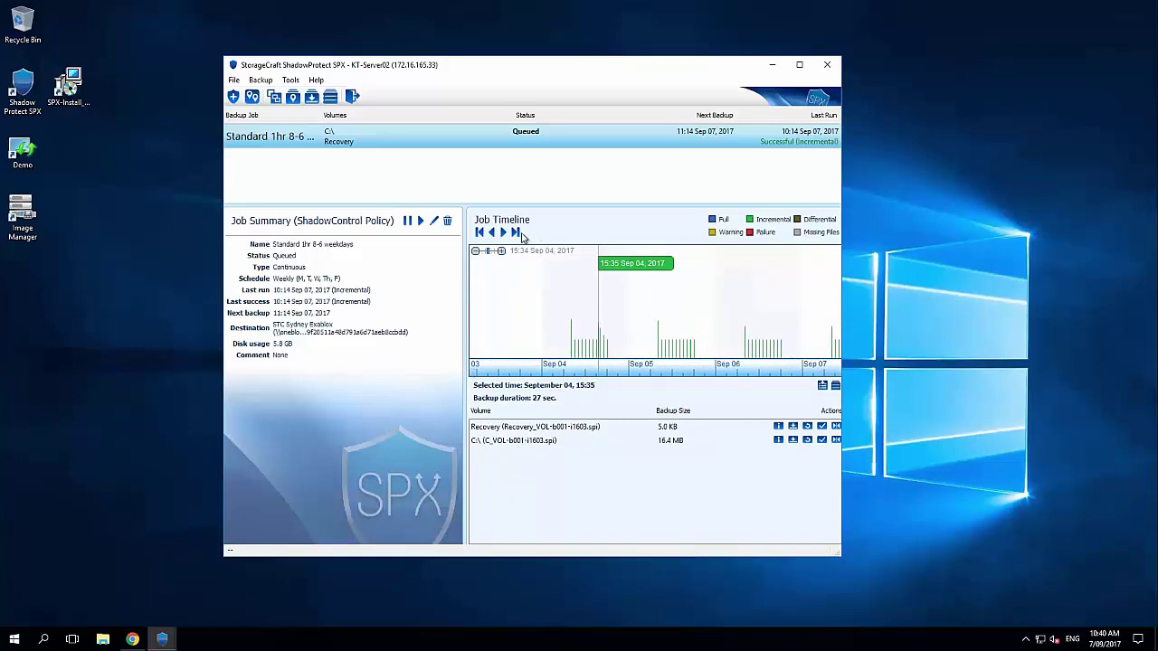
# Jump to the latest Sep 07 10:14 backup and mount its password-protected C:\ image read-only as drive E
pyautogui.click(516, 233)
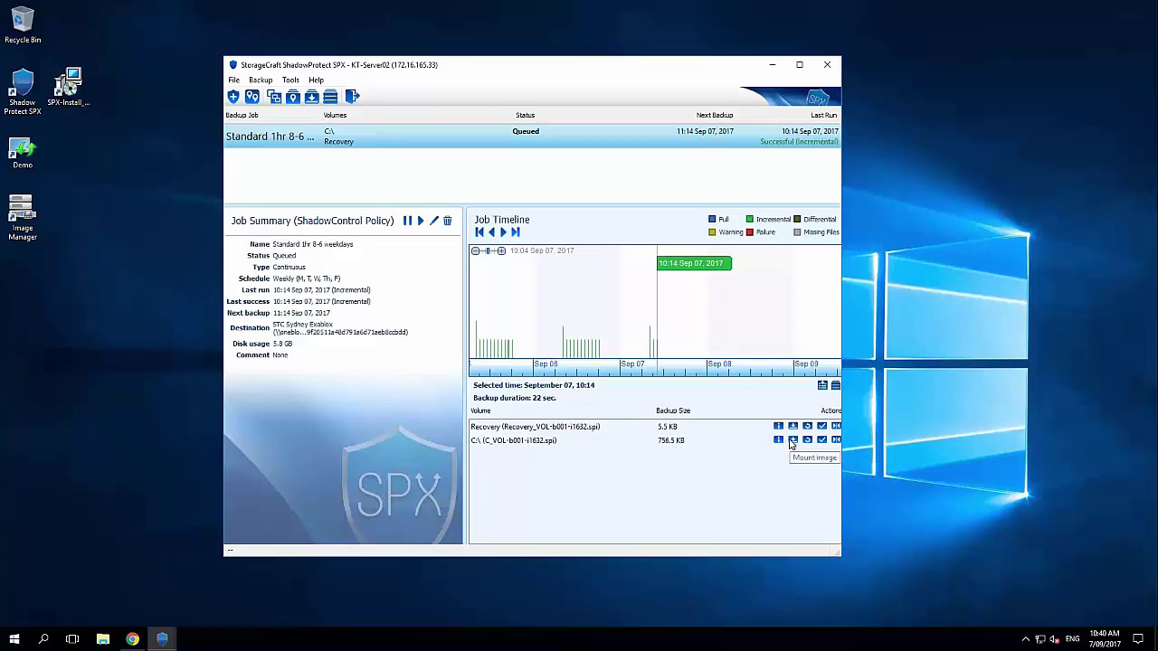
pyautogui.click(793, 440)
pyautogui.write('••')
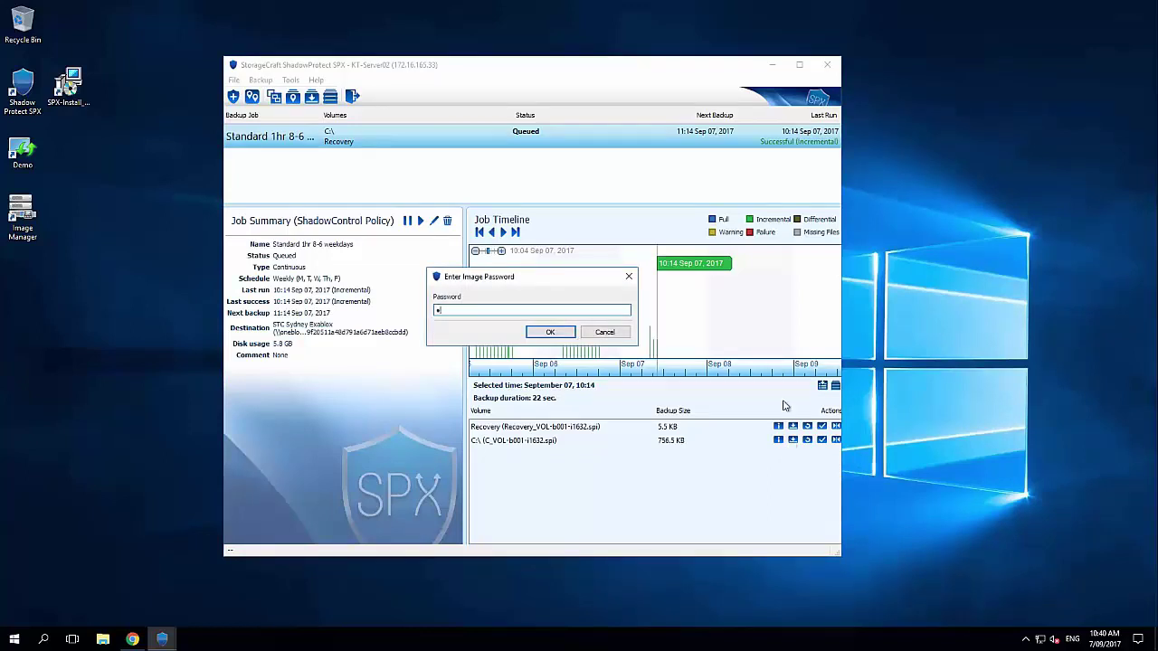
pyautogui.write('••••••••')
pyautogui.press('Return')
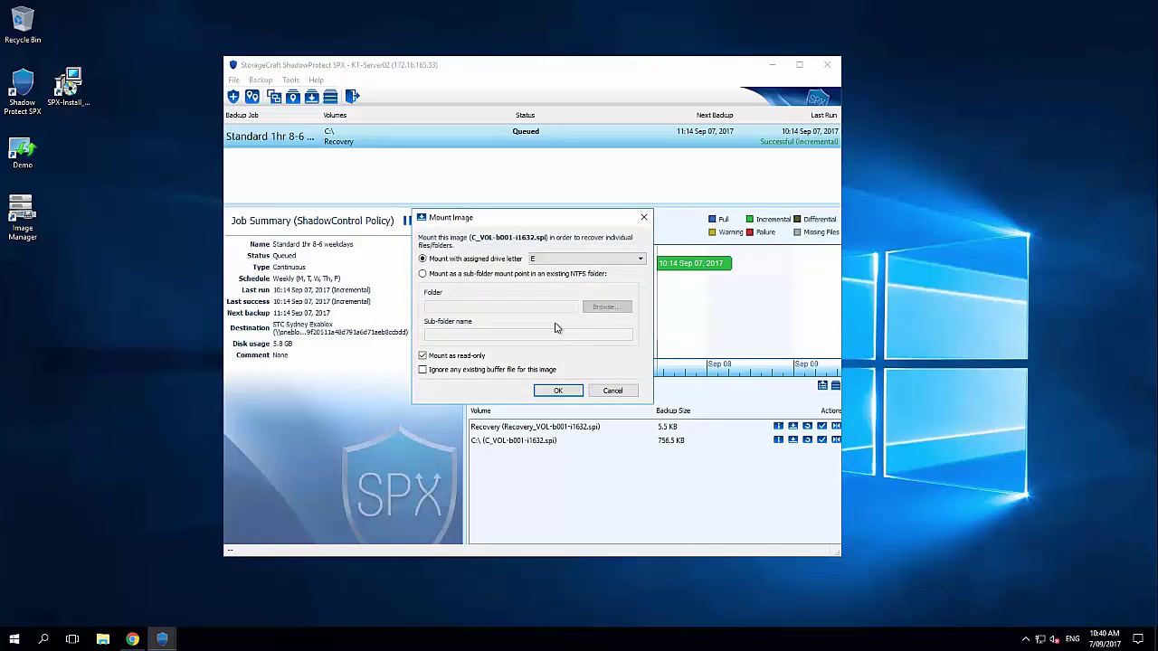
pyautogui.click(554, 391)
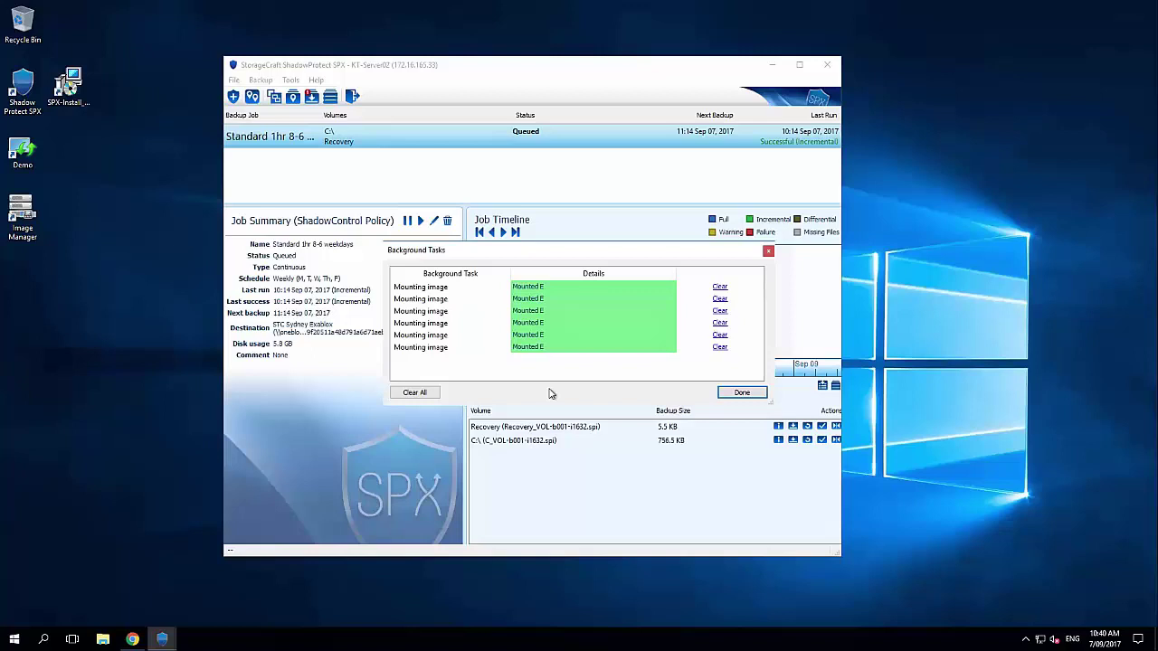
pyautogui.click(755, 392)
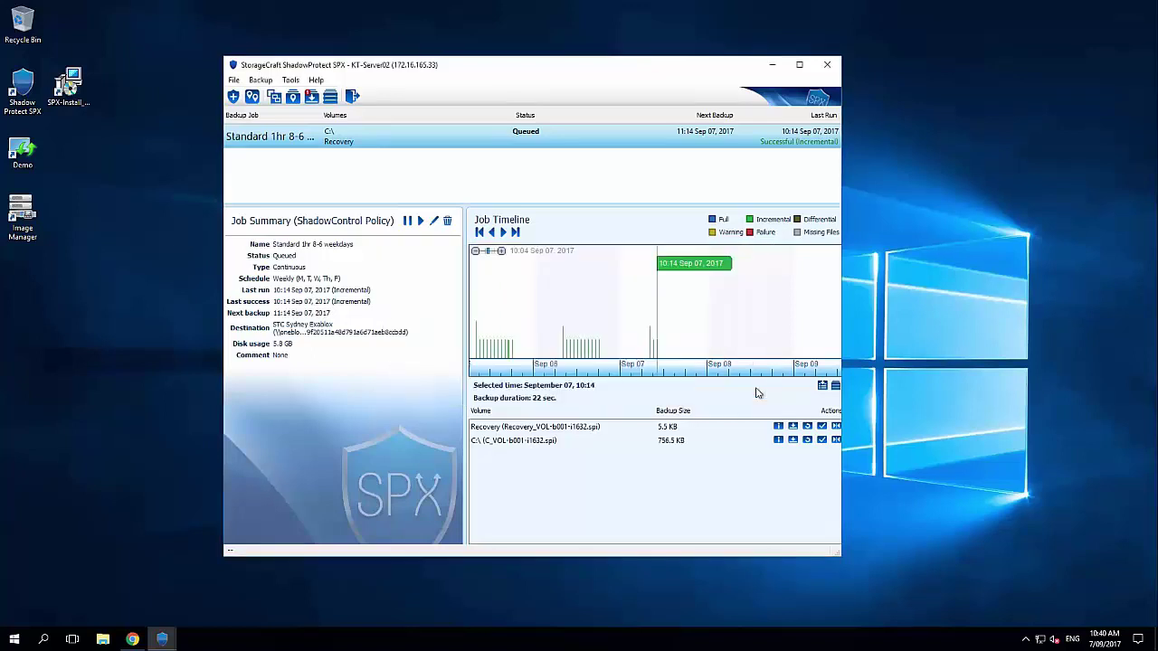
# Dismount the C: image from the Mounted images list, leaving no images mounted
pyautogui.click(312, 98)
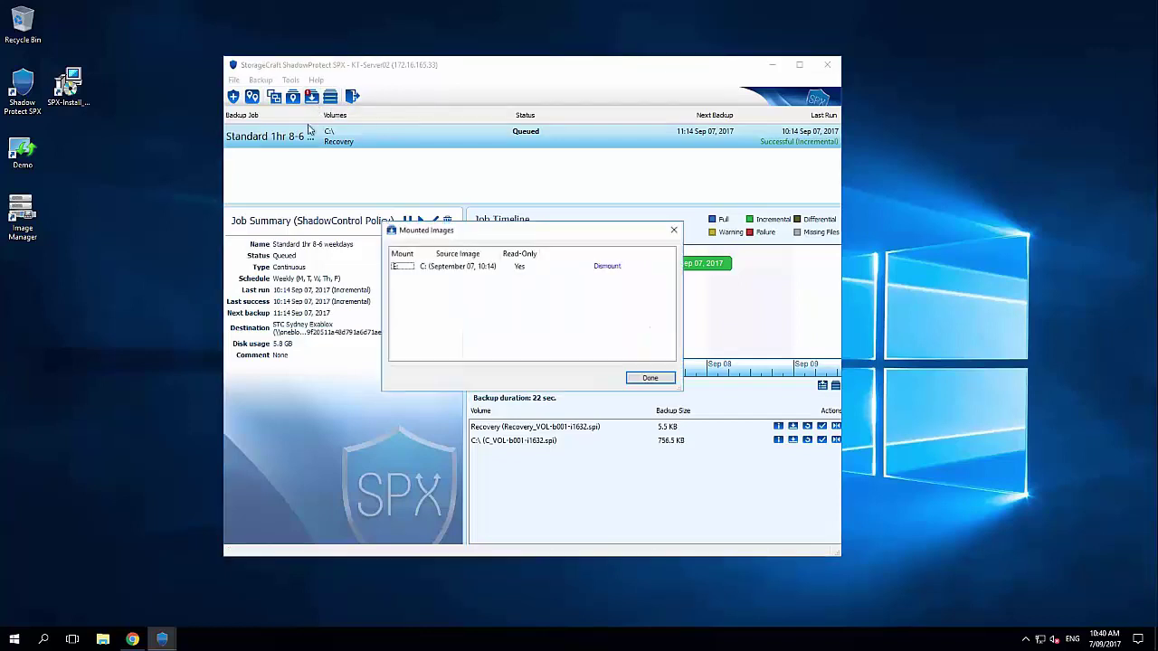
pyautogui.click(605, 270)
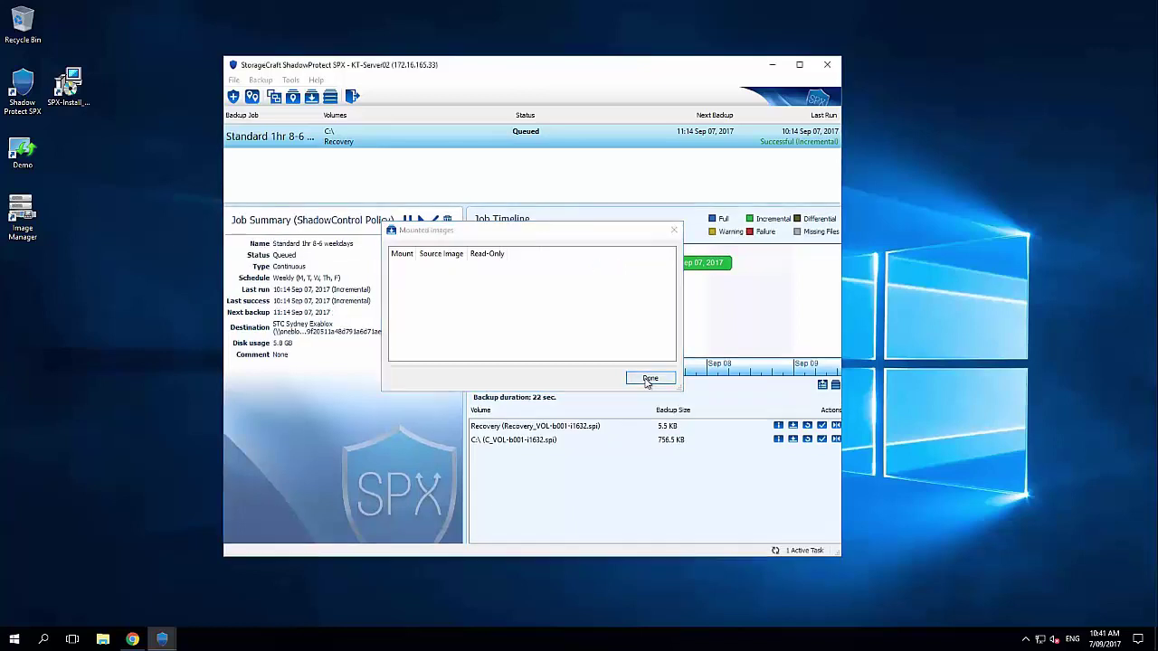
pyautogui.click(650, 378)
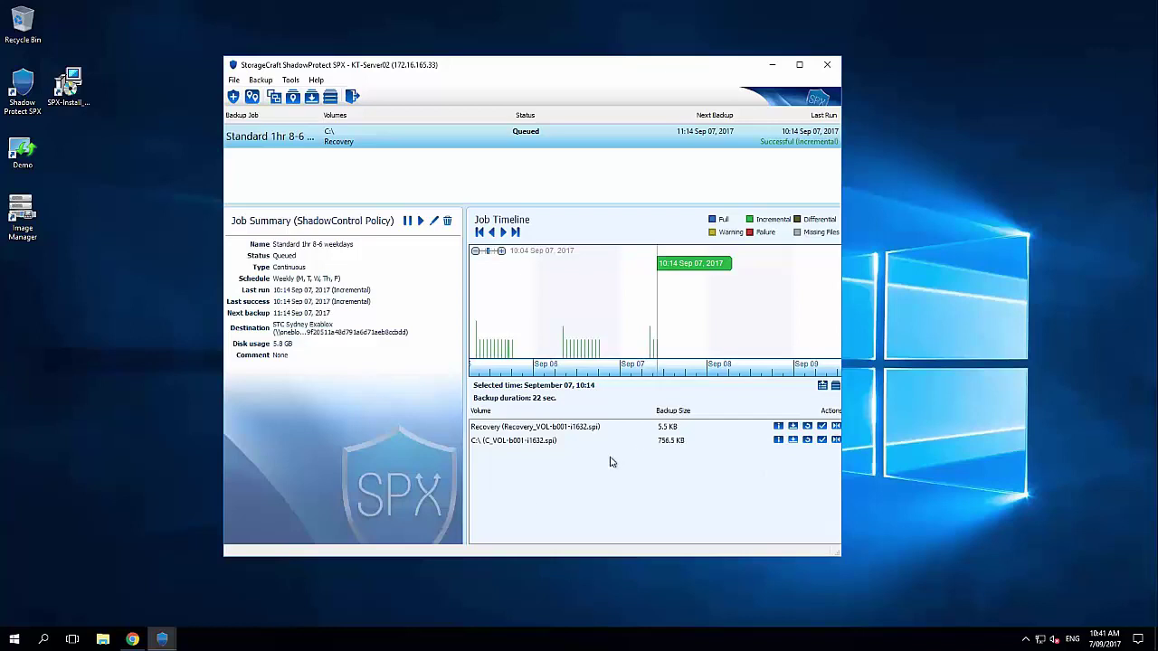
# Open the job log for the Sep 06 17:14 backup and move the log window up
pyautogui.click(594, 336)
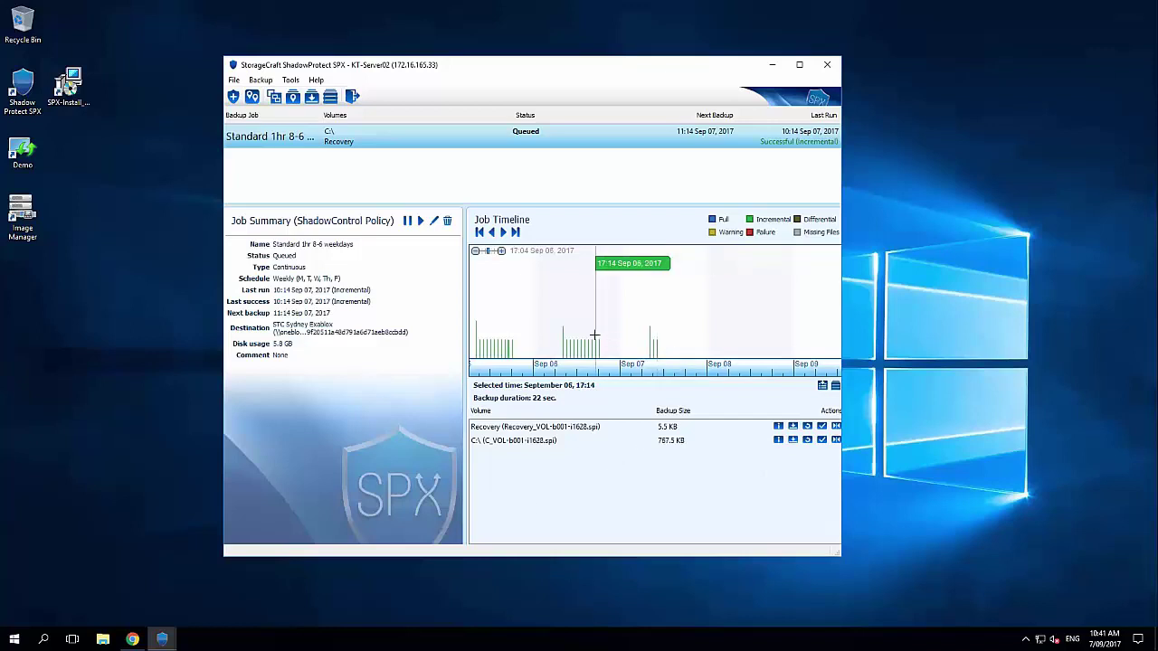
pyautogui.click(823, 387)
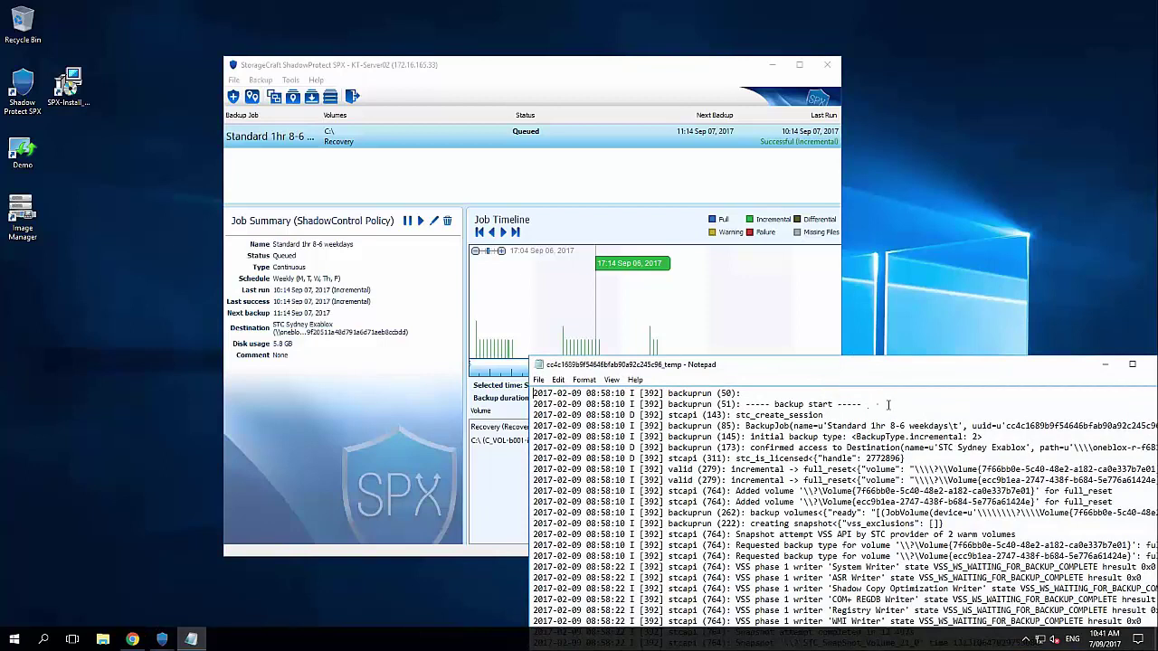
pyautogui.moveTo(889, 404); pyautogui.dragTo(534, 405)
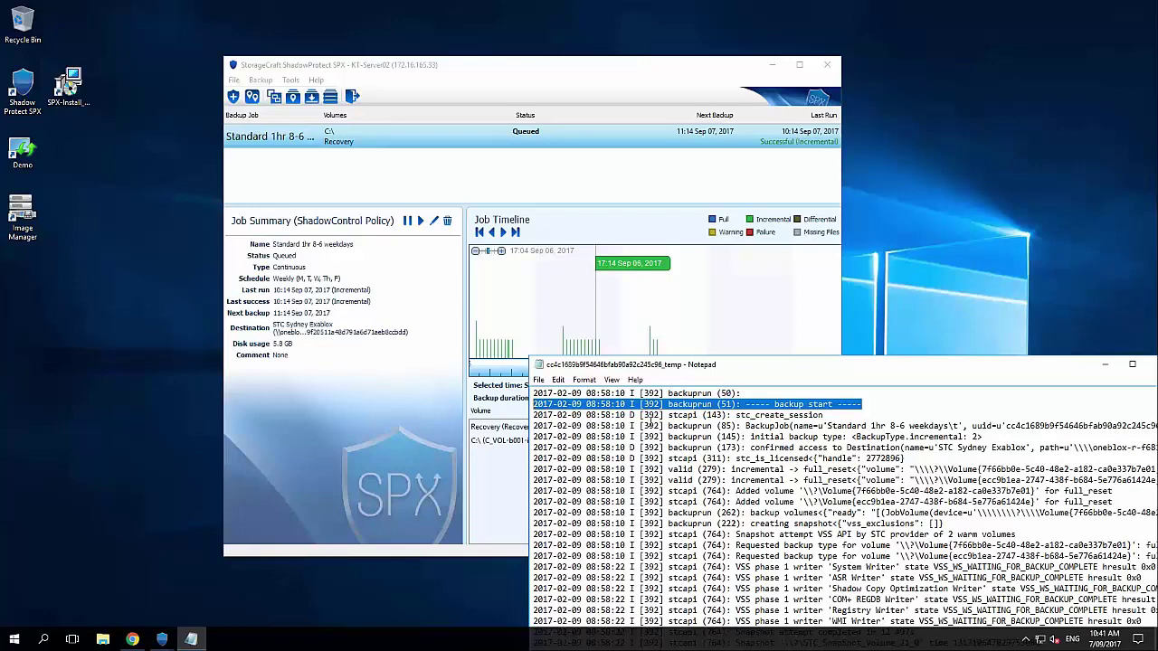
pyautogui.moveTo(849, 366); pyautogui.dragTo(837, 89)
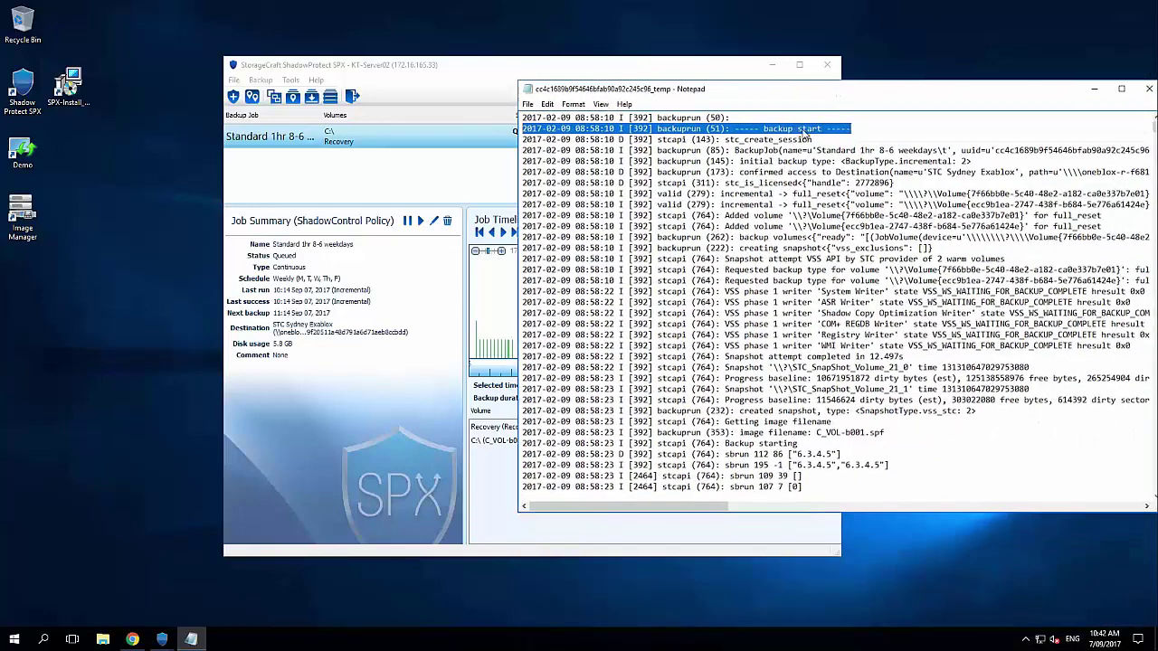
# Highlight log lines stcapi (143) to backuprun (222) and the backup start line, then close the log
pyautogui.moveTo(690, 140); pyautogui.dragTo(992, 449)
pyautogui.click(842, 312)
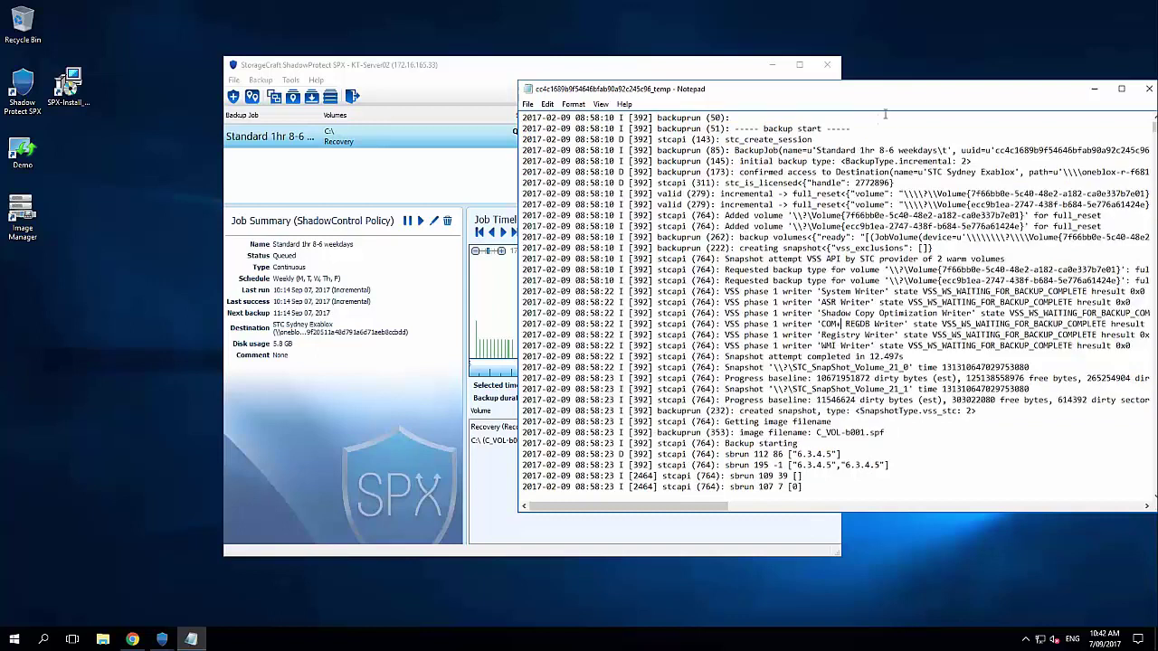
pyautogui.moveTo(807, 128); pyautogui.dragTo(890, 123)
pyautogui.click(1149, 89)
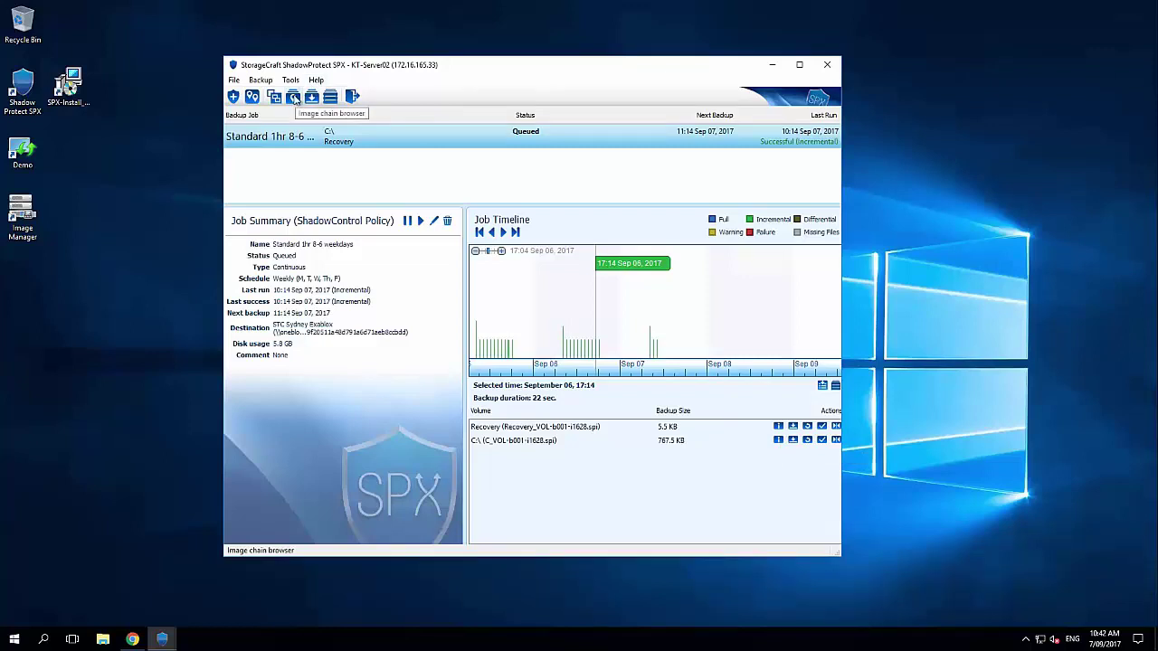
# Open the Image Chain Browser on STC Sydney Exablox and list the C_VOL-b001.spf chain's images
pyautogui.click(294, 97)
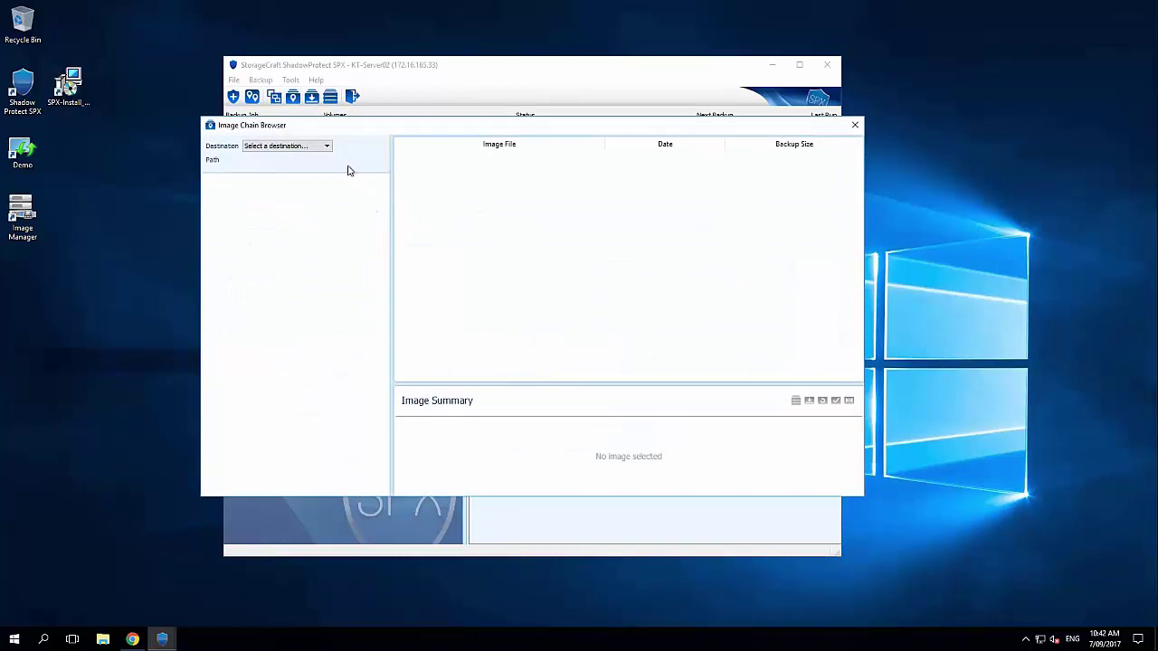
pyautogui.click(320, 145)
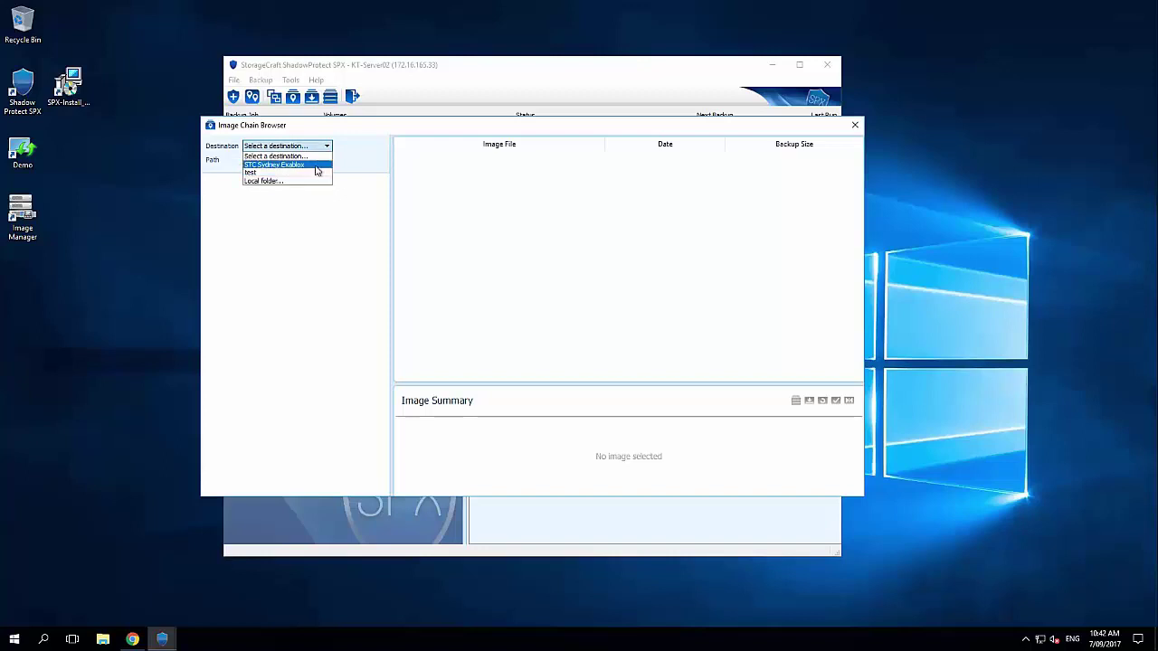
pyautogui.click(315, 166)
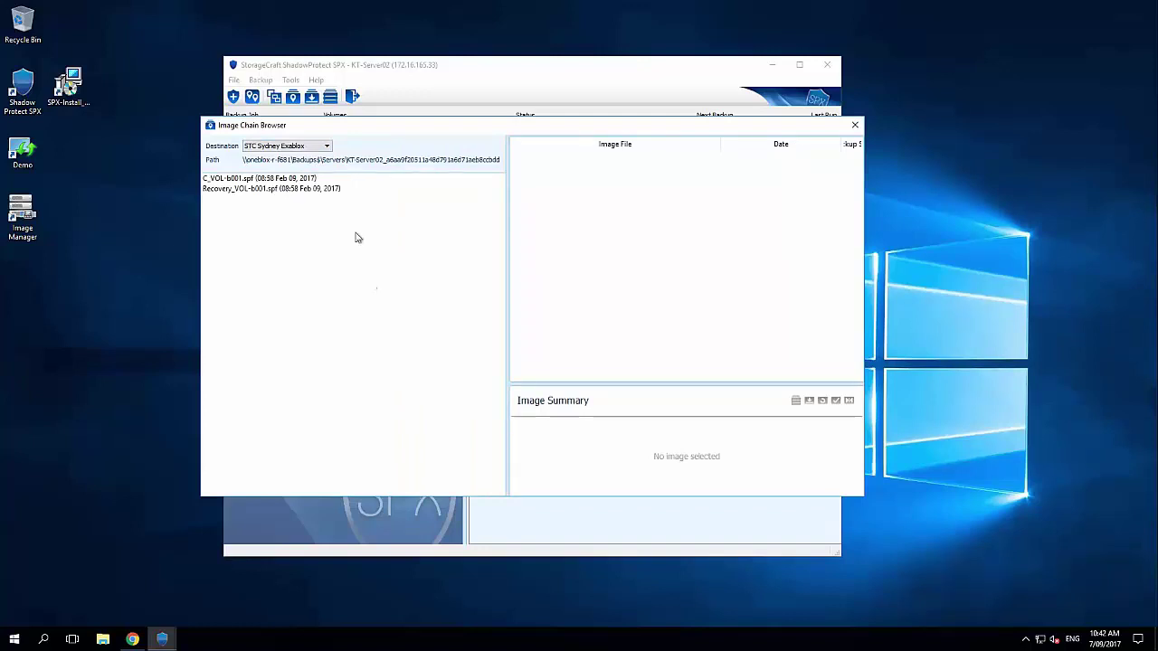
pyautogui.click(301, 180)
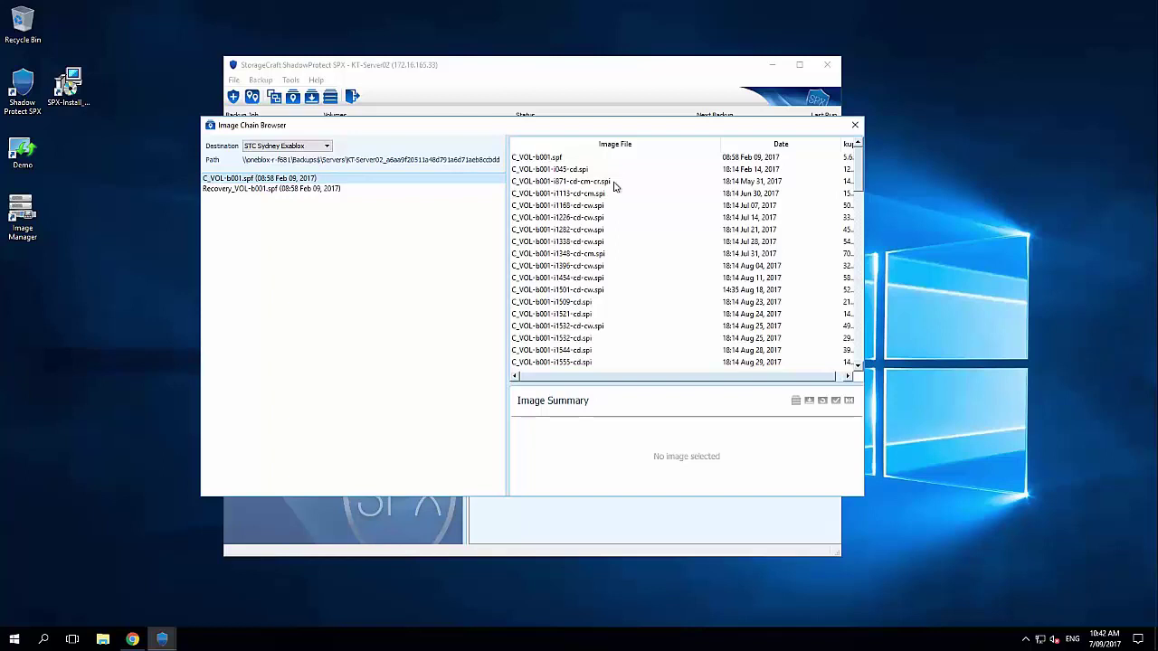
# View the C_VOL-b001.spf base image details, widen the columns and scroll the image list
pyautogui.click(584, 160)
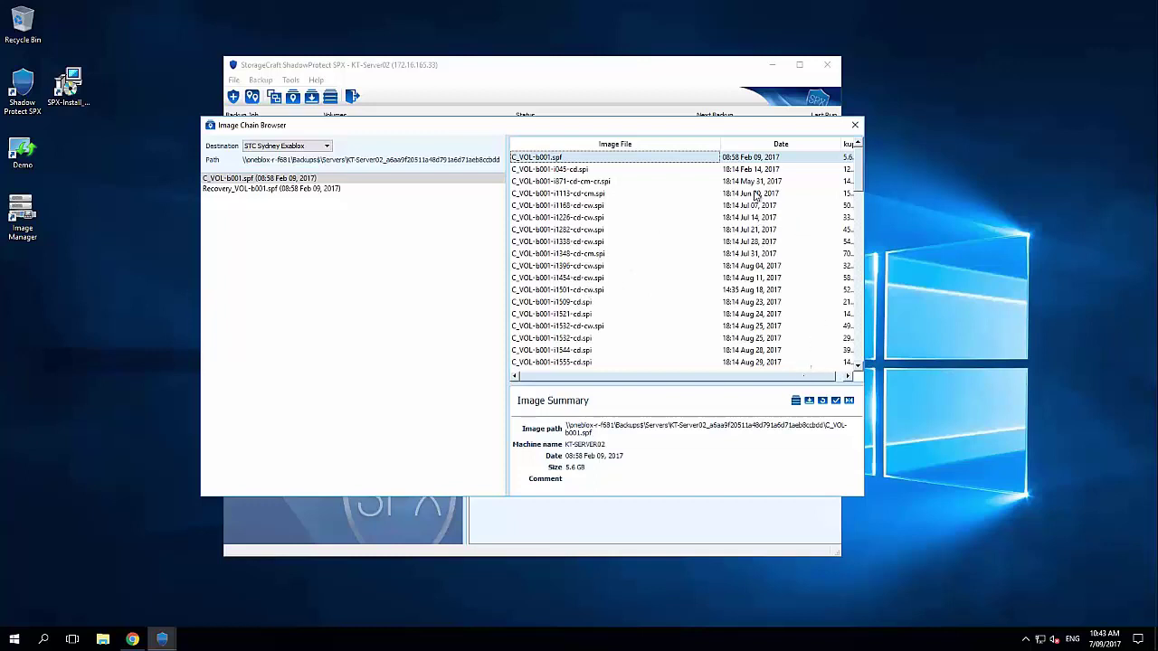
pyautogui.click(845, 377)
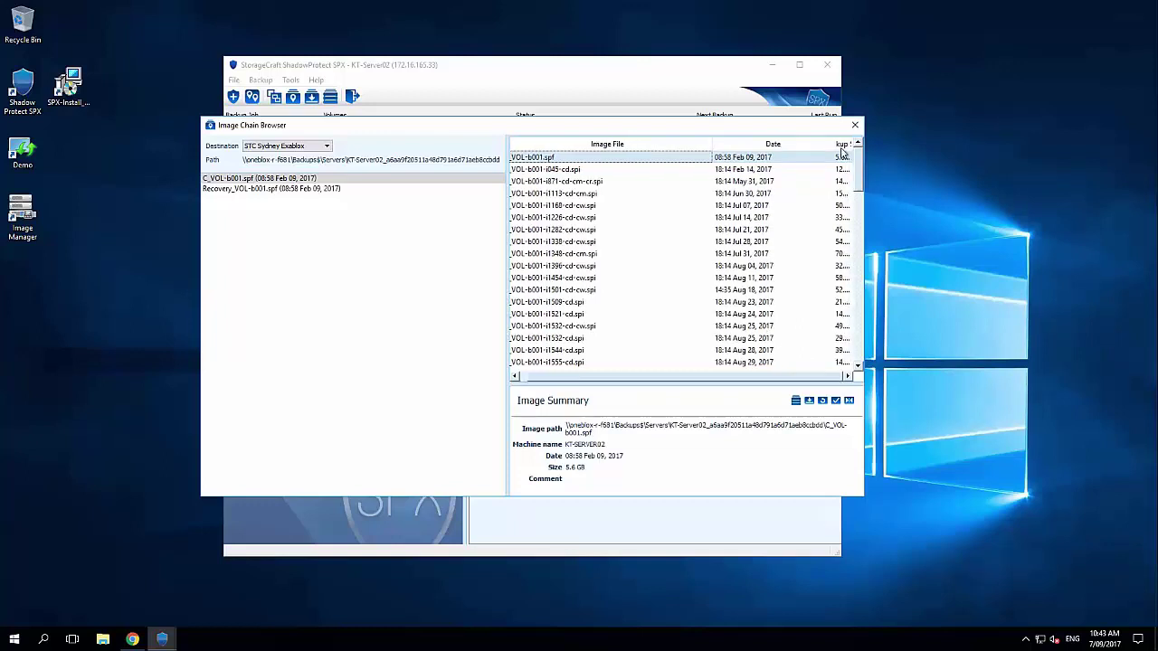
pyautogui.moveTo(835, 145); pyautogui.dragTo(786, 146)
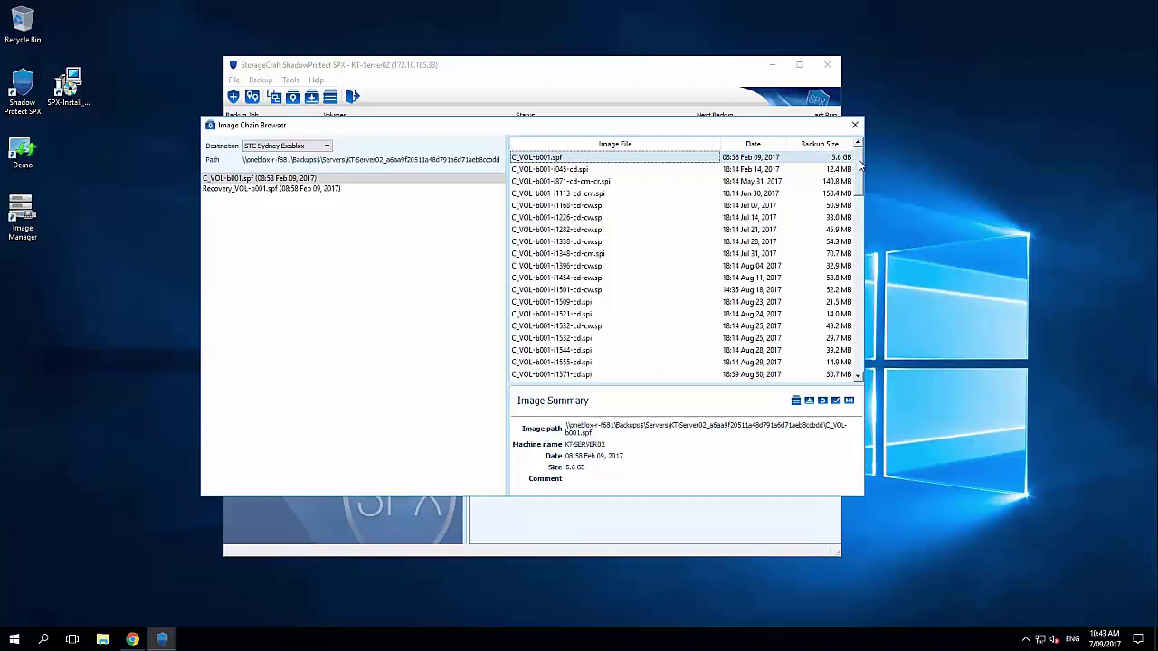
pyautogui.moveTo(858, 172); pyautogui.dragTo(842, 369)
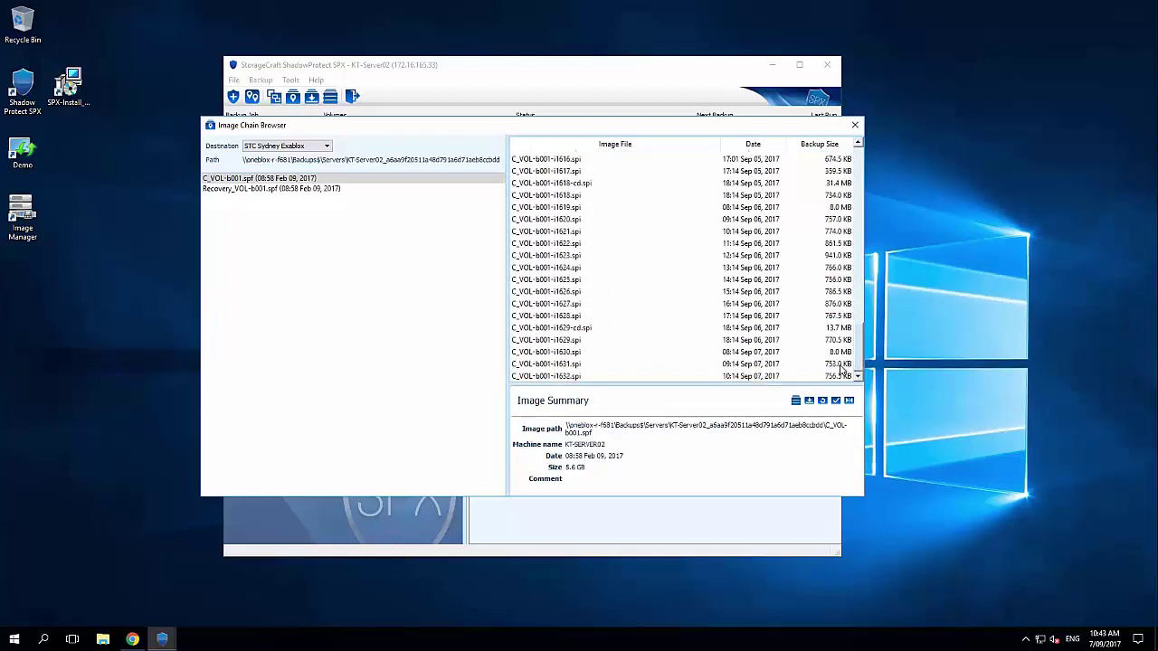
# Review the Image Summary of C_VOL-b001-i1632.spi, then close the Image Chain Browser
pyautogui.click(628, 380)
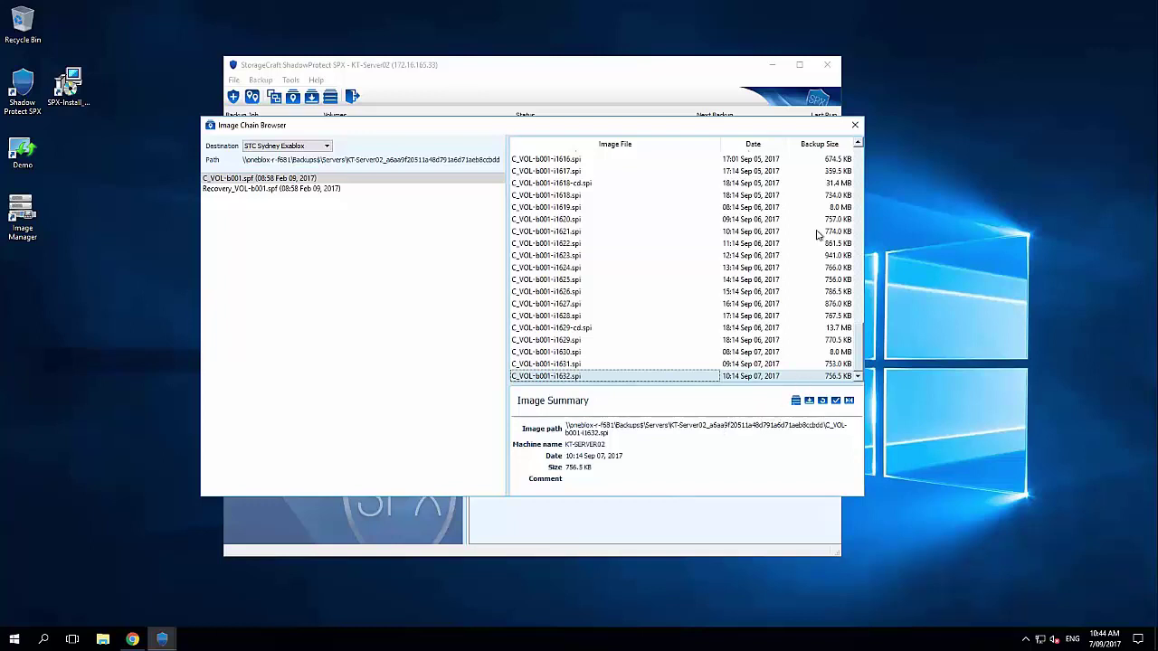
pyautogui.click(854, 125)
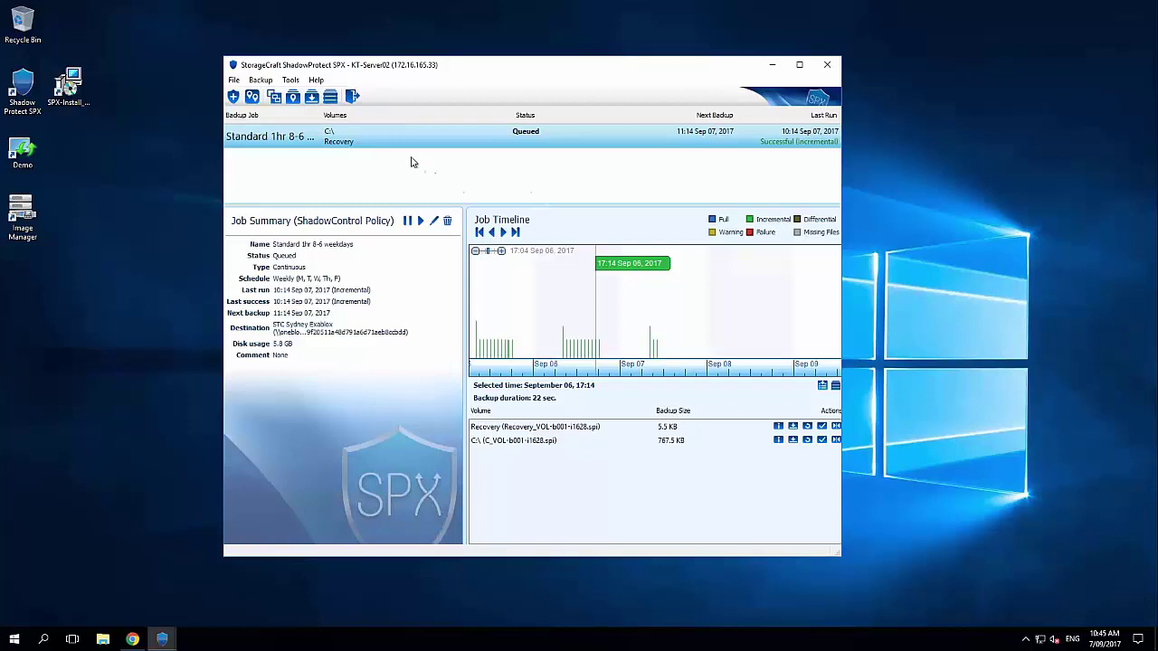
# Bring Remote Monitor forward and connect to the Local Session
pyautogui.click(164, 640)
pyautogui.click(145, 599)
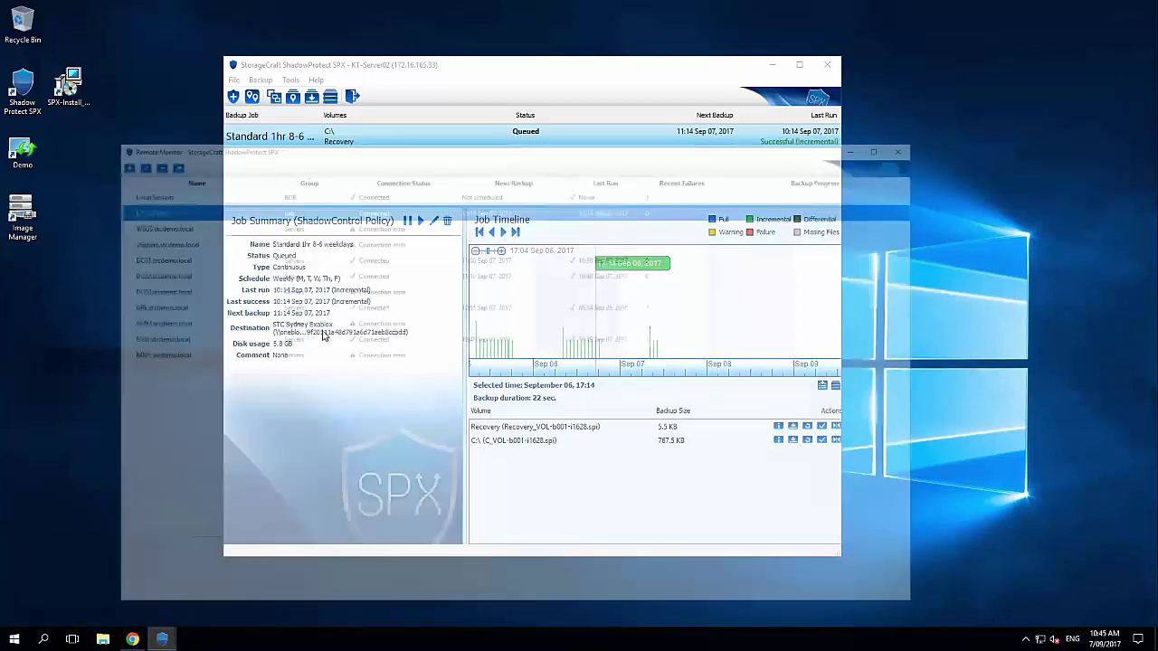
pyautogui.doubleClick(163, 117)
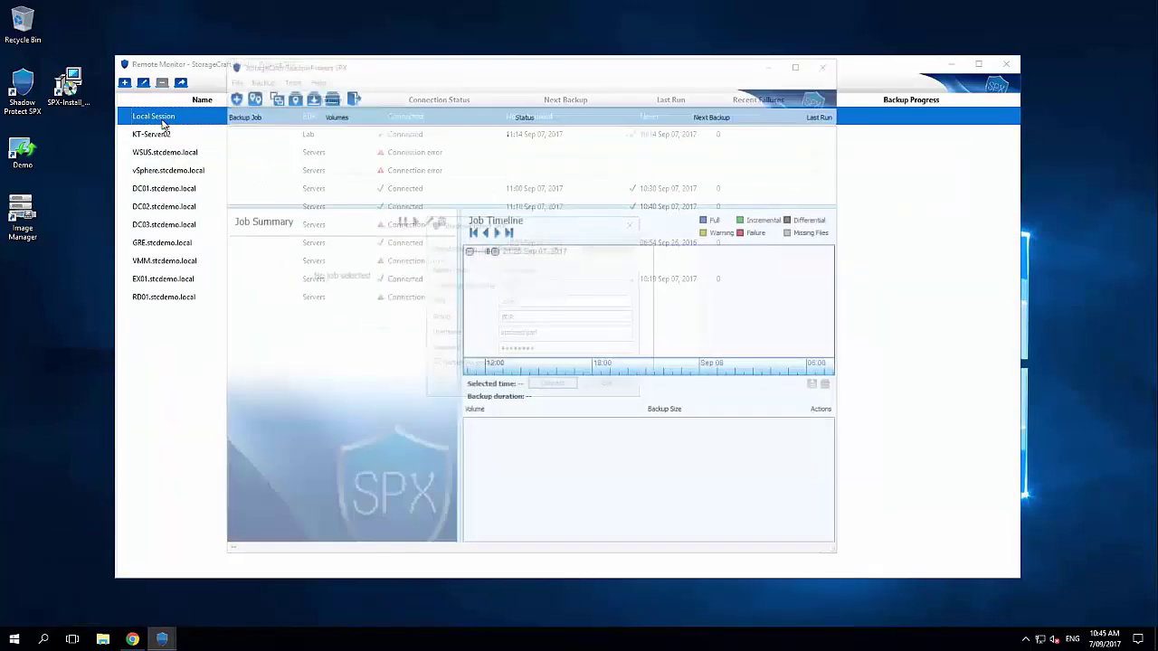
pyautogui.click(552, 383)
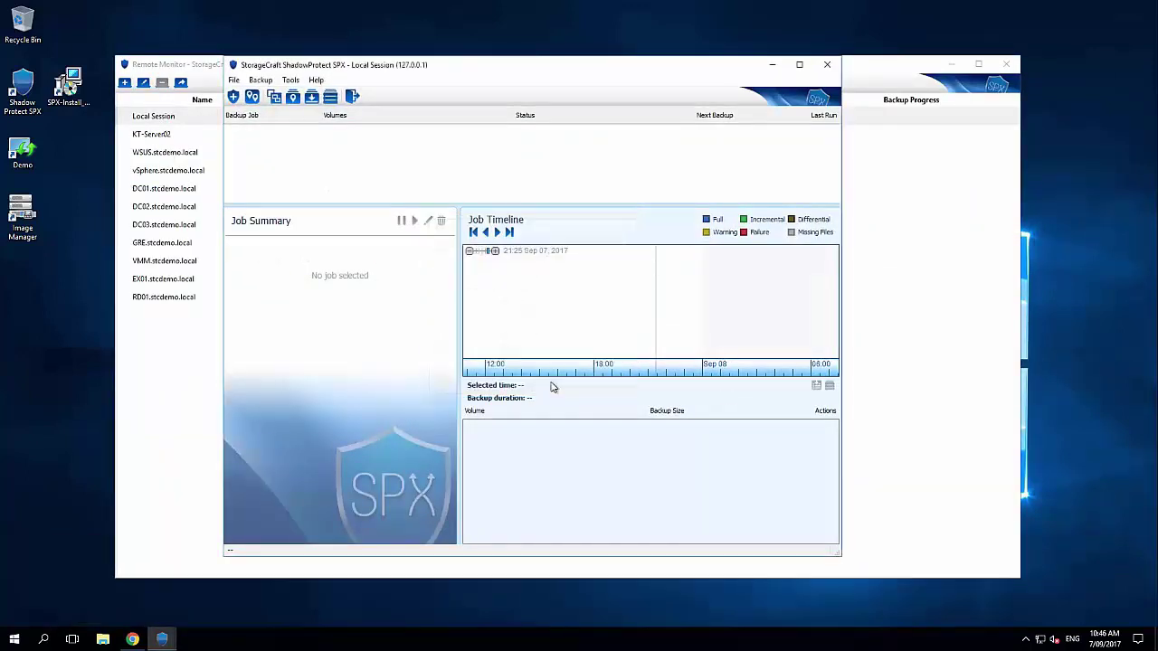
# Browse Demo_vSphere's C_VOL-b001.spf chain and show details of newest image C_VOL-b001-i1632.spi
pyautogui.click(294, 98)
pyautogui.click(283, 147)
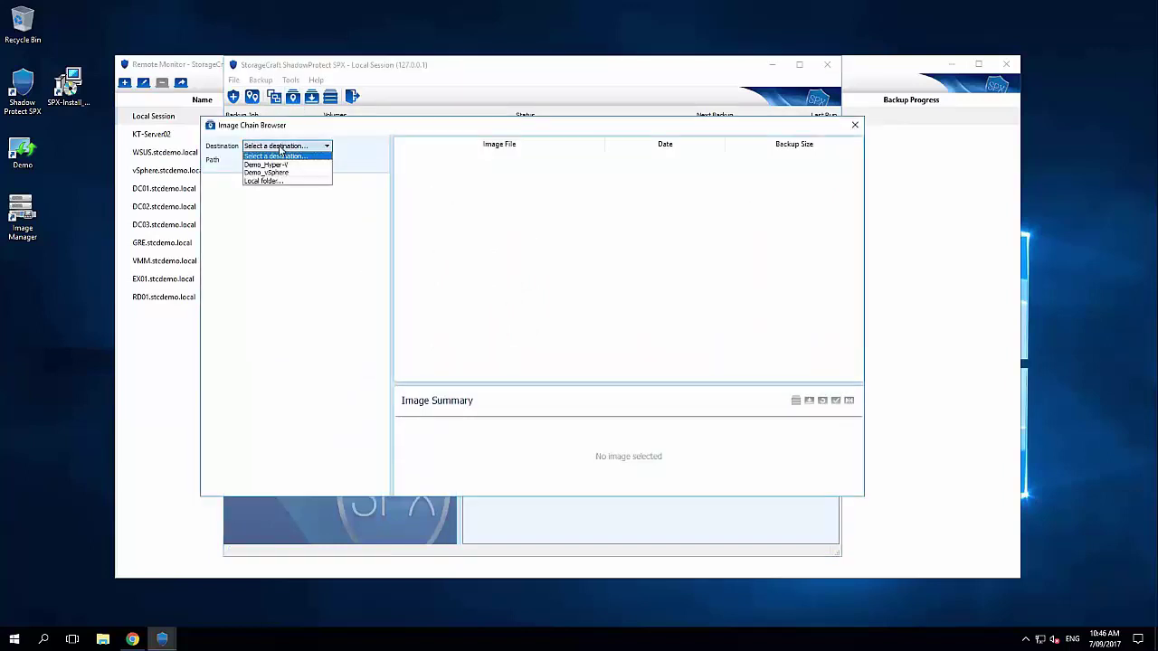
pyautogui.click(282, 174)
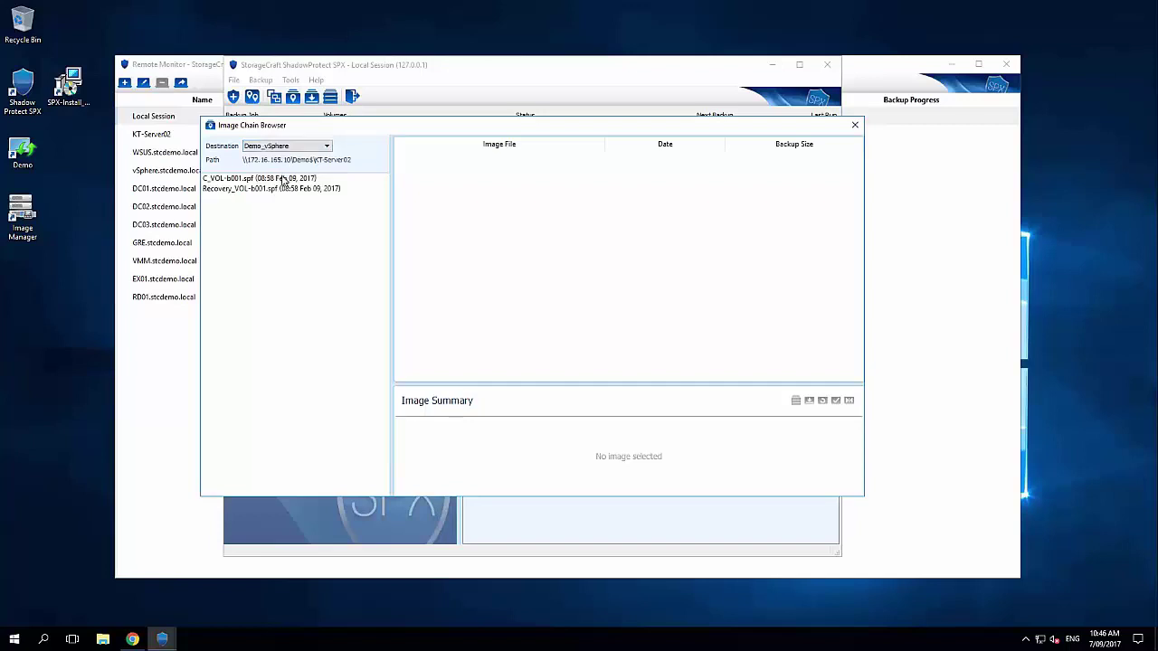
pyautogui.click(282, 179)
pyautogui.moveTo(855, 165); pyautogui.dragTo(860, 369)
pyautogui.click(660, 376)
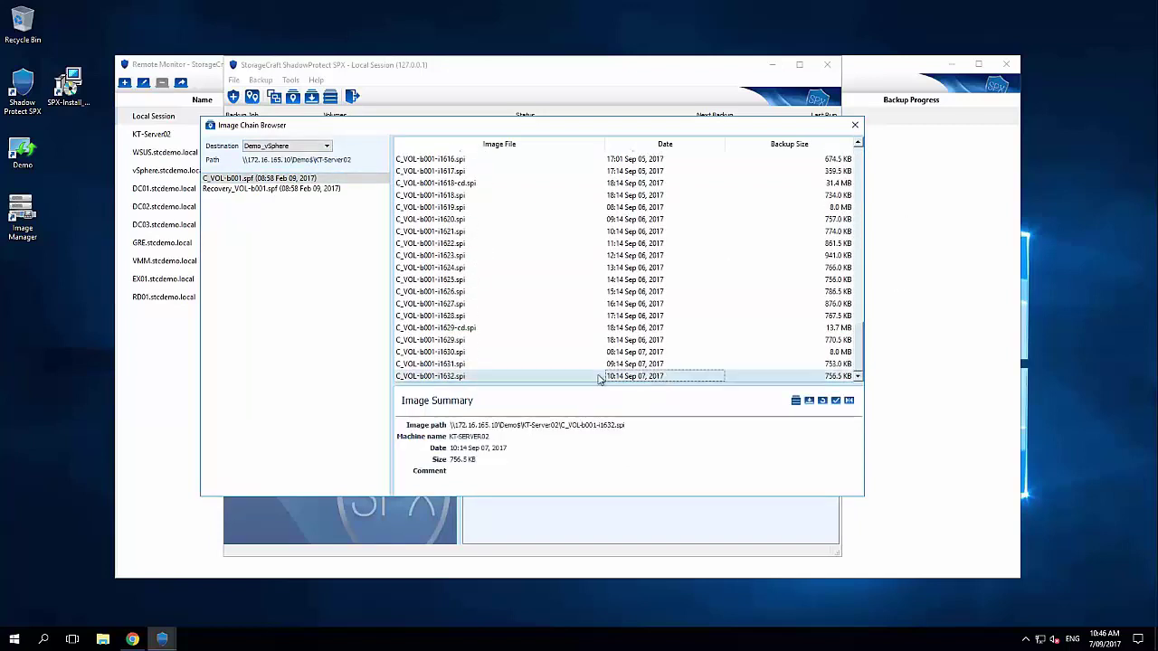
# Start a VirtualBoot of the newest image with its password and remove Recovery_VOL-b001-i1632.spi from the list
pyautogui.click(796, 404)
pyautogui.write('*')
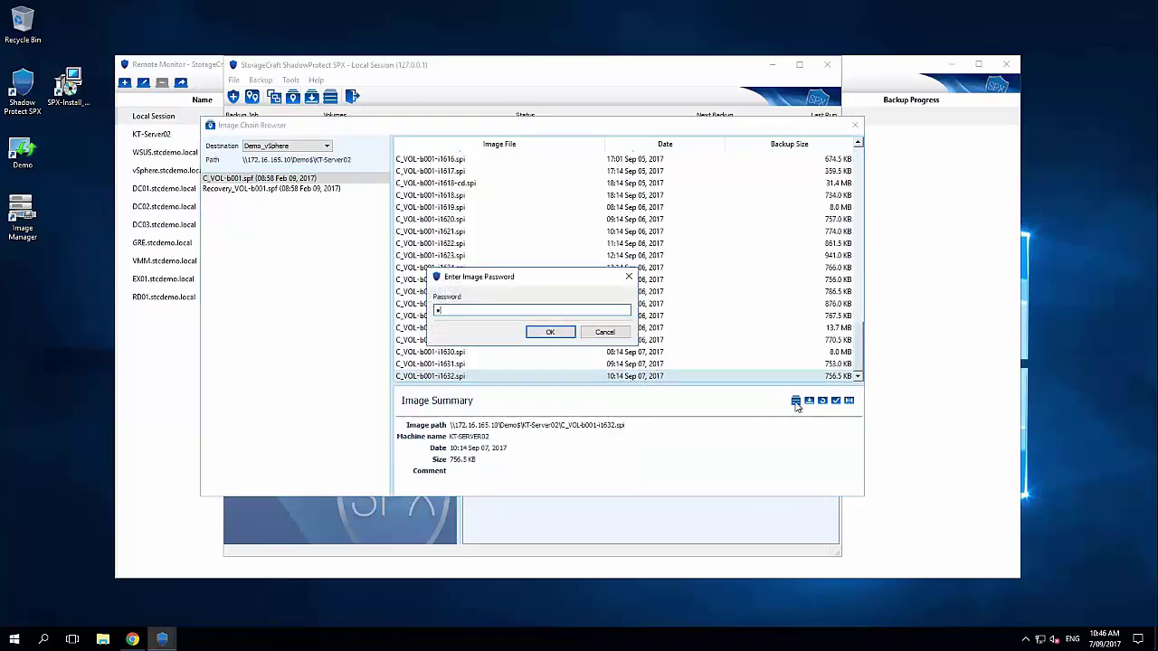
pyautogui.write('*********')
pyautogui.press('Return')
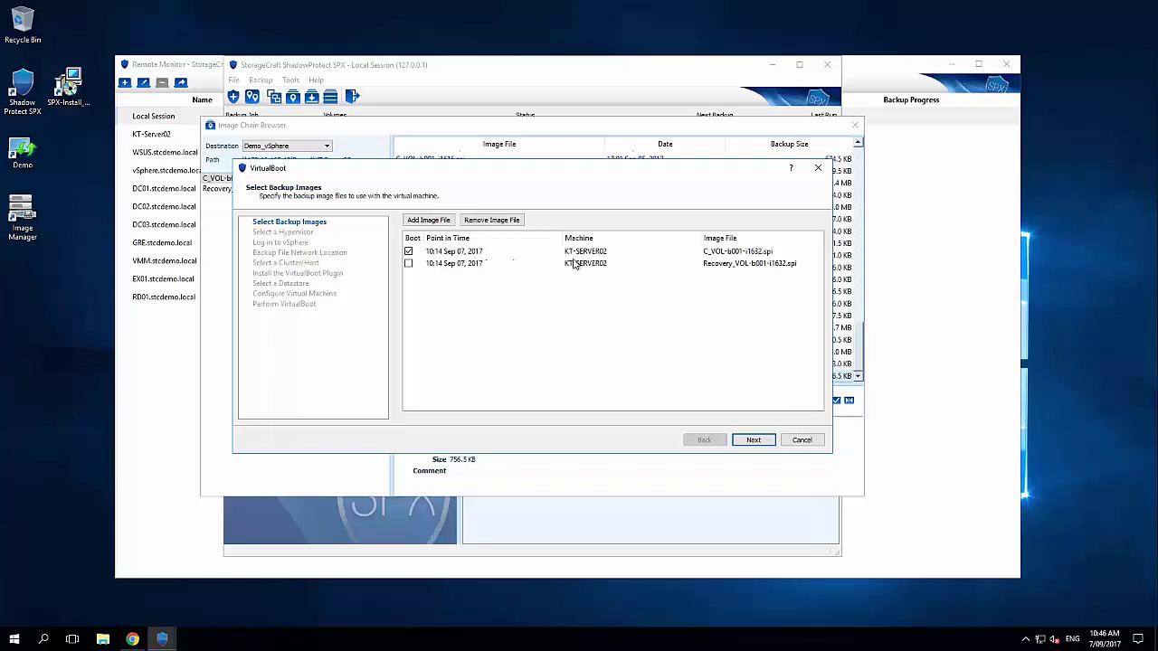
pyautogui.click(485, 265)
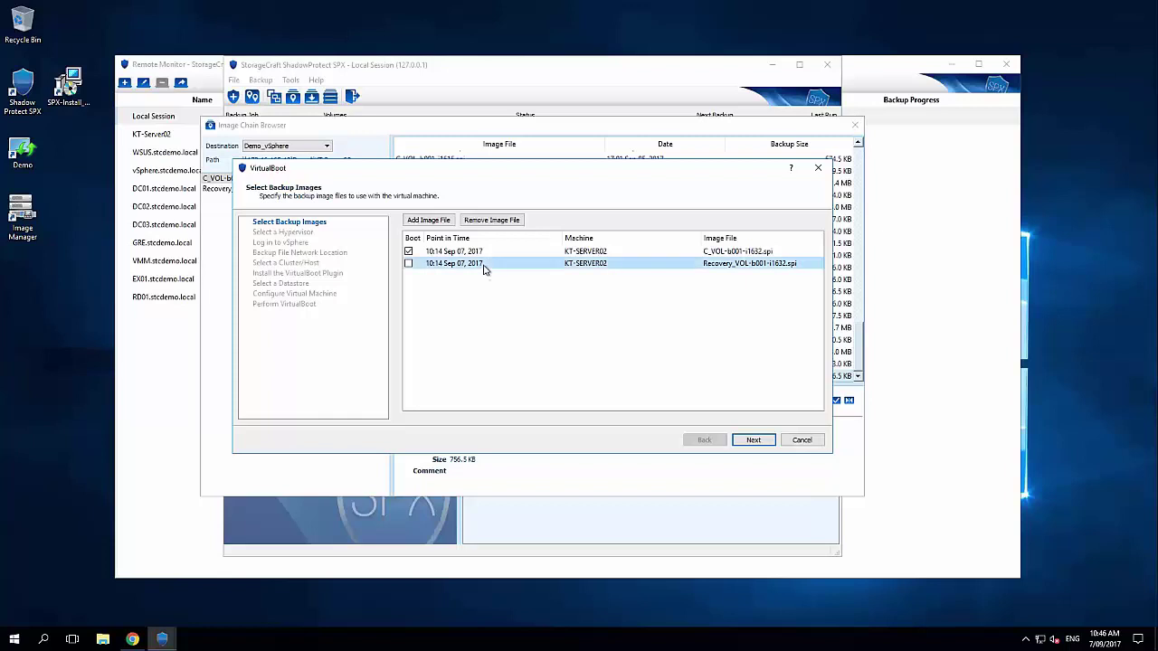
pyautogui.click(497, 223)
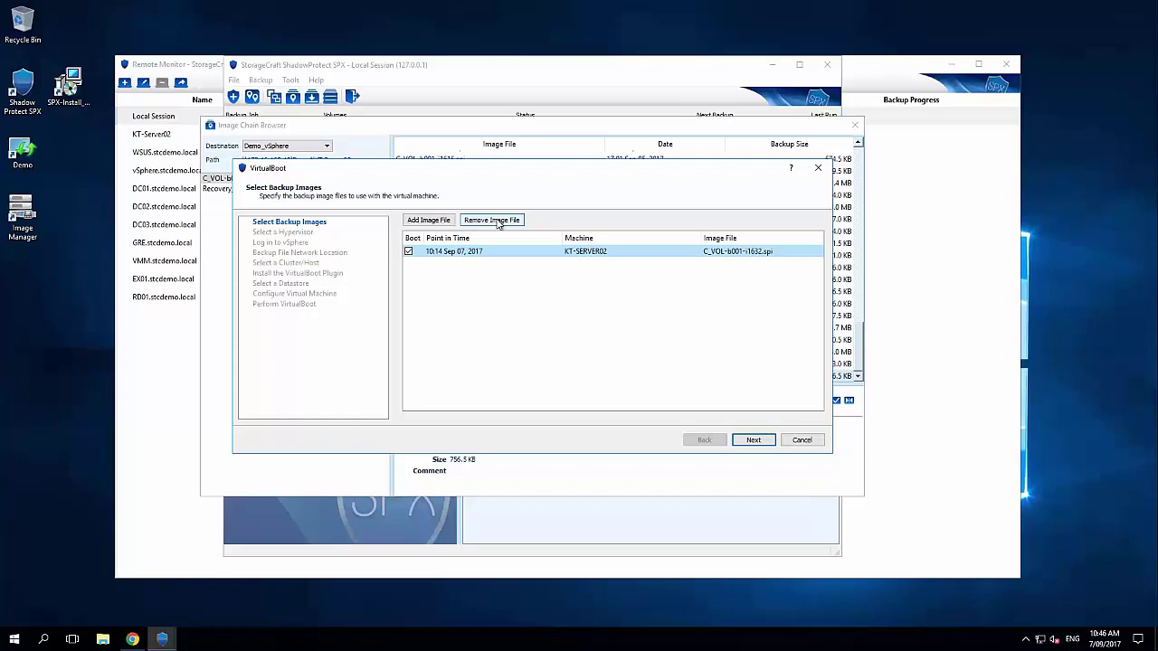
# Advance to hypervisor selection, try Oracle VirtualBox, then settle on Microsoft Hyper-V
pyautogui.click(753, 440)
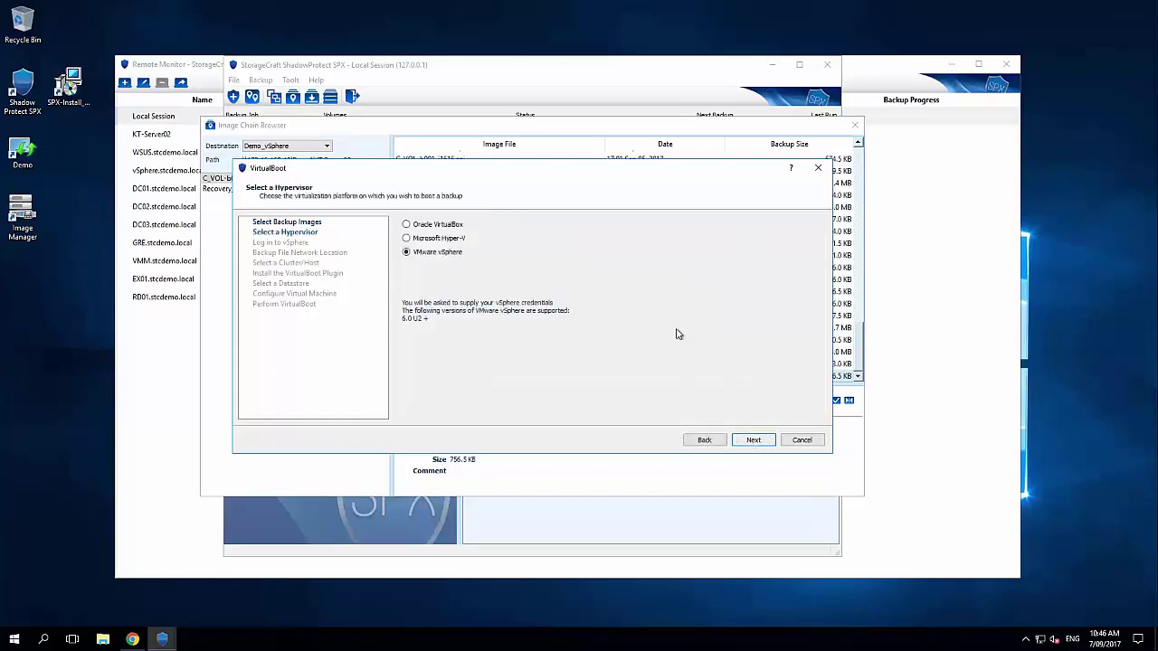
pyautogui.click(457, 224)
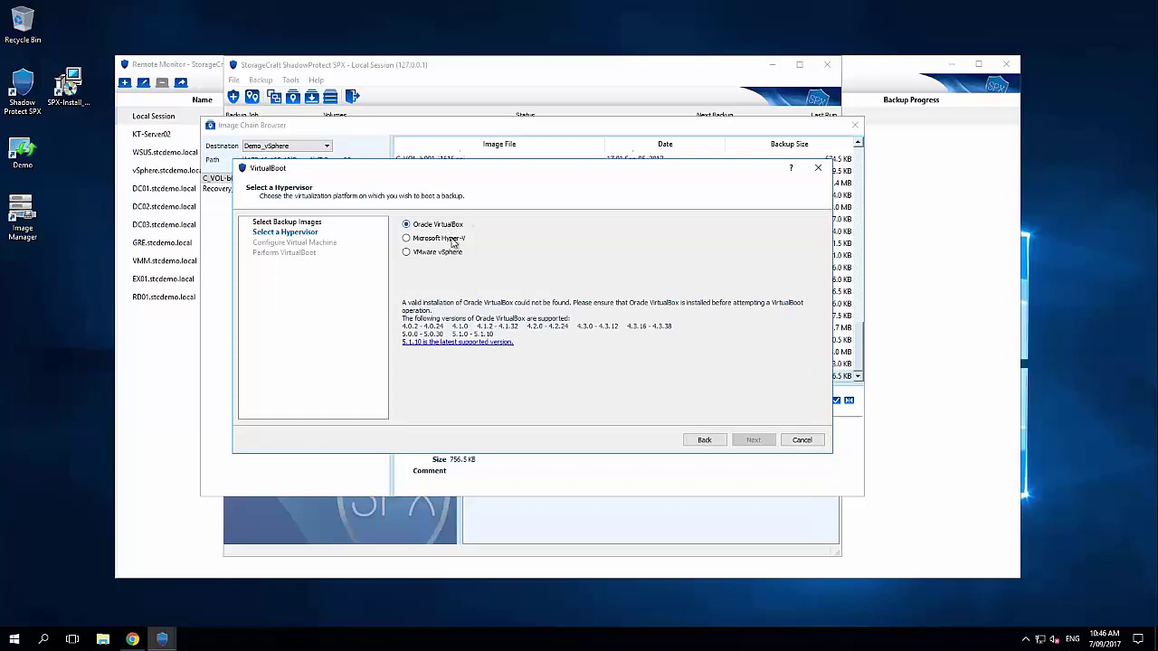
pyautogui.click(454, 239)
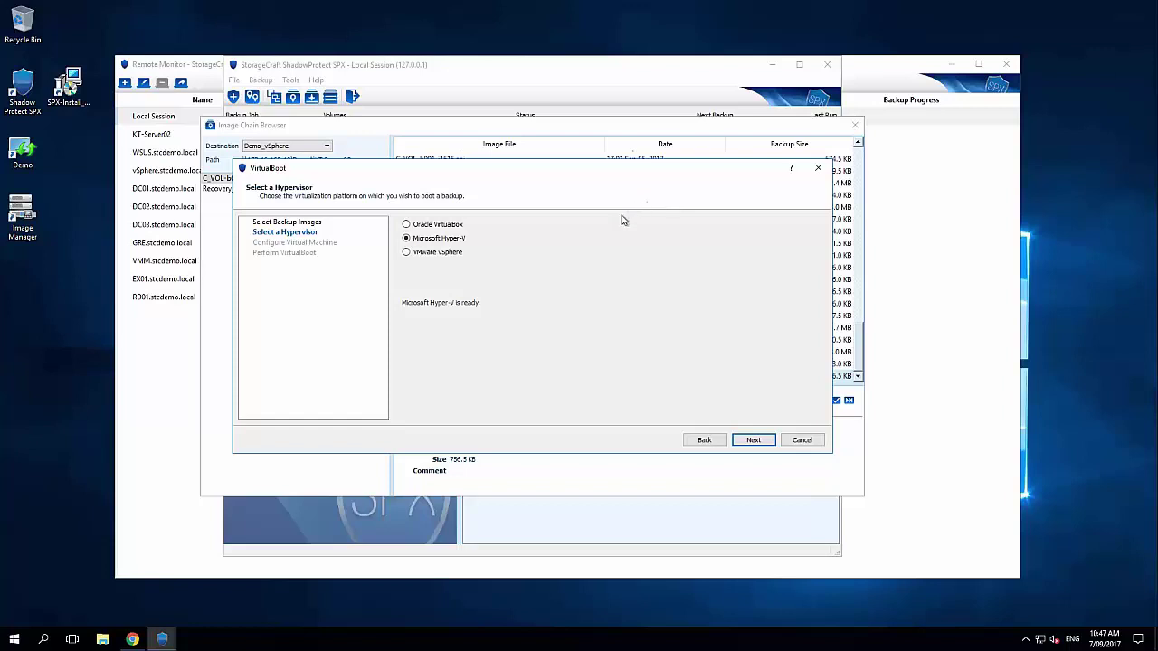
pyautogui.click(133, 640)
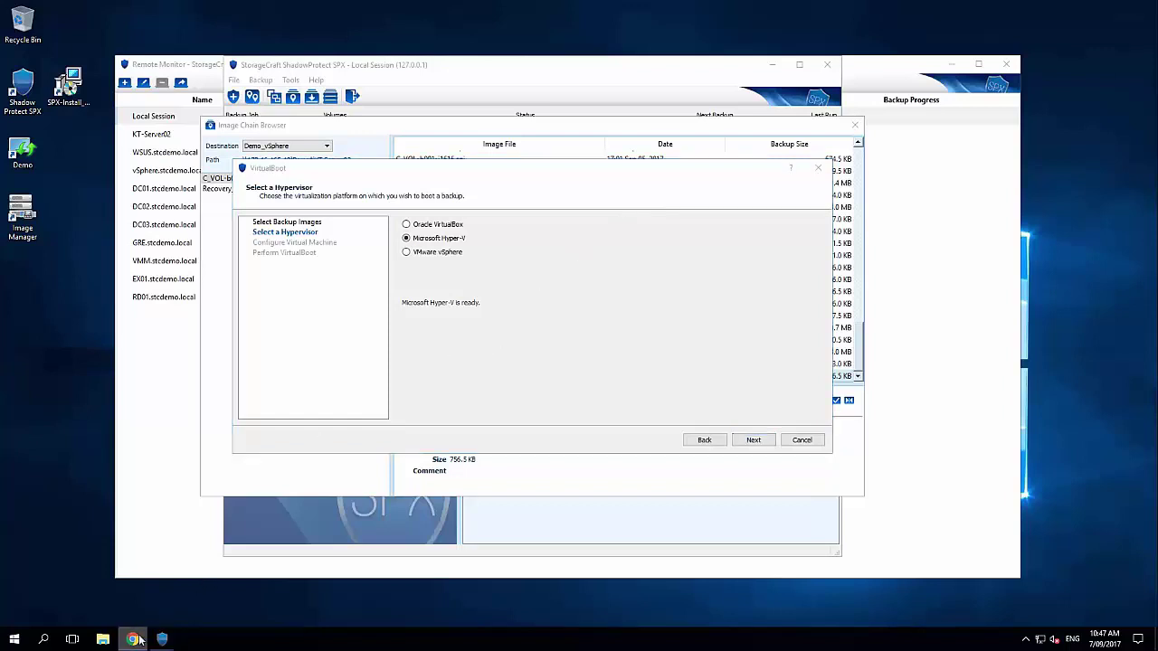
pyautogui.click(86, 20)
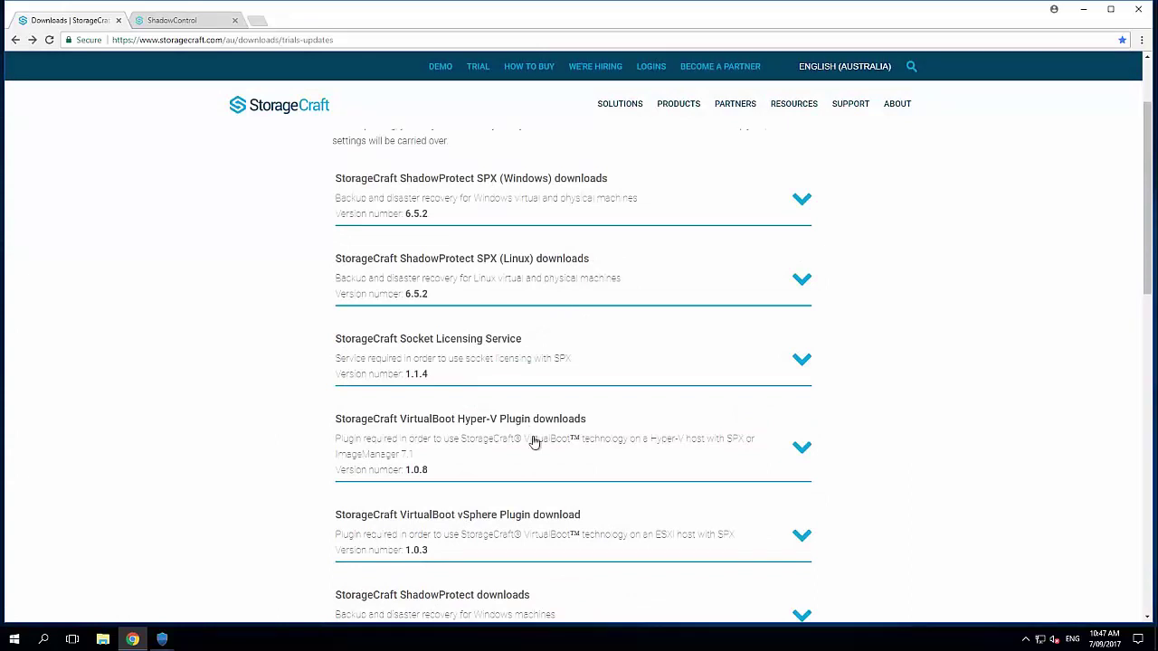
pyautogui.click(1087, 13)
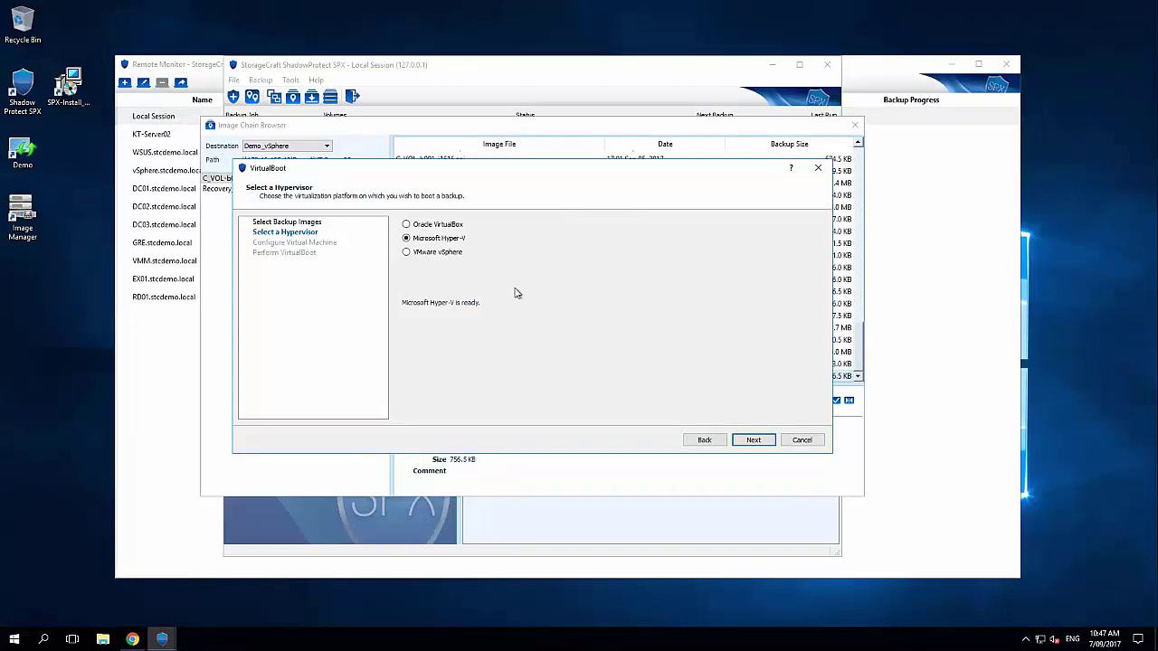
# Select VMware vSphere to show its 6.0 U2+ support note and credential requirement
pyautogui.click(443, 256)
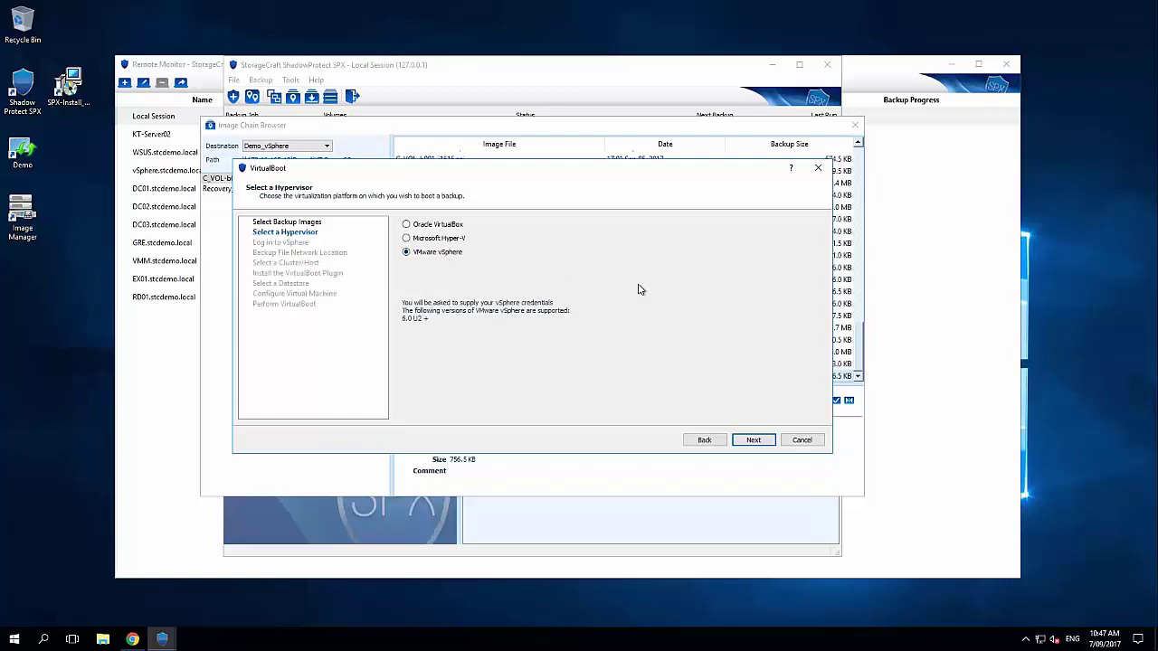